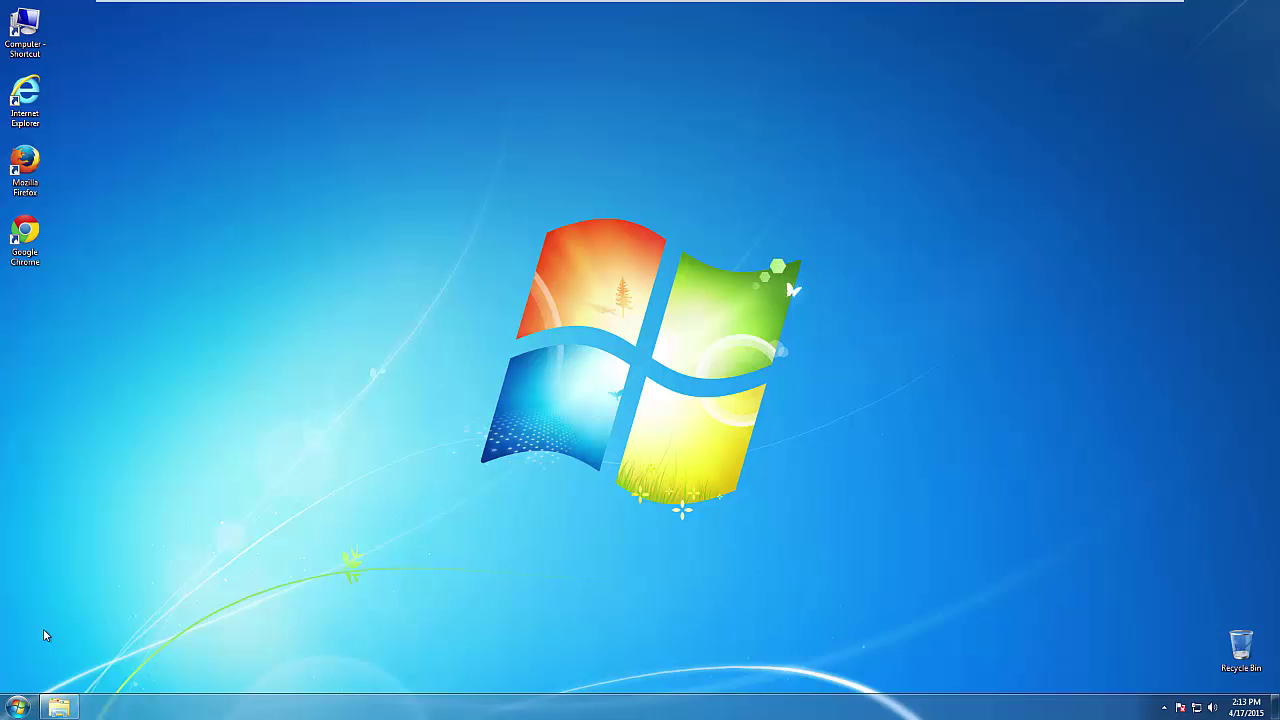
Open Programs and Features from the Control Panel via the Start menu
left_click(18, 707)
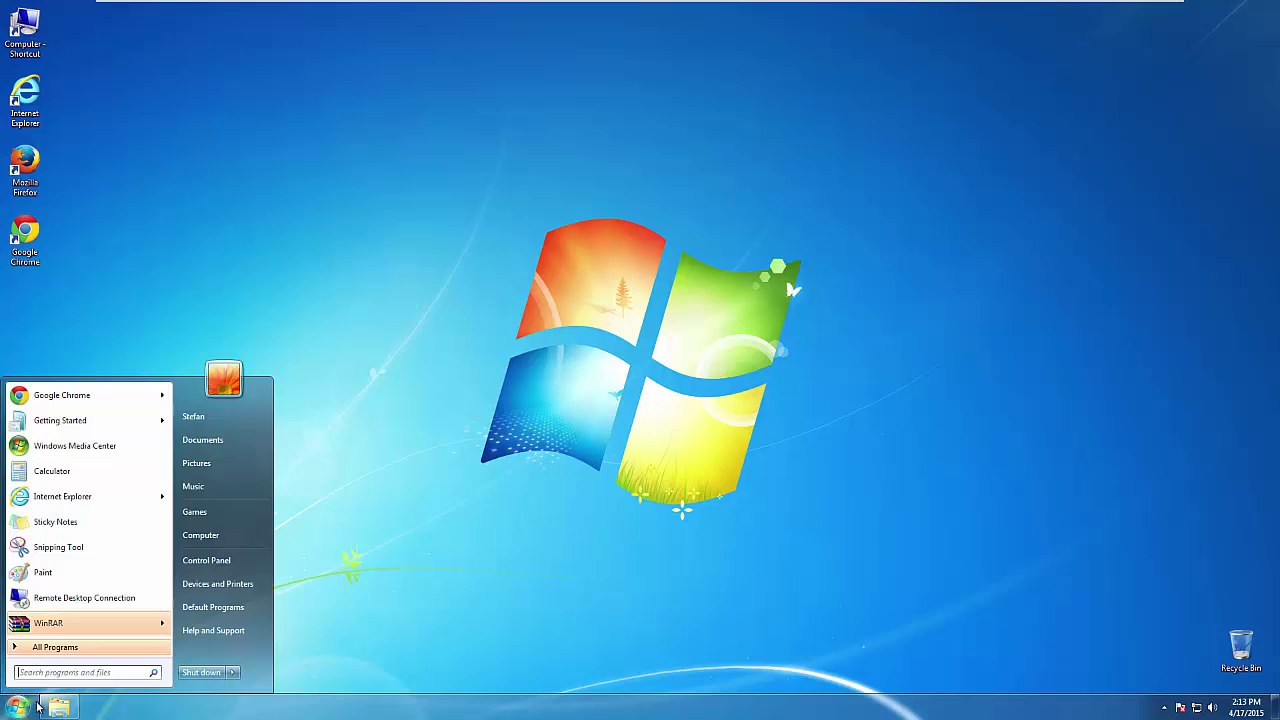
left_click(222, 560)
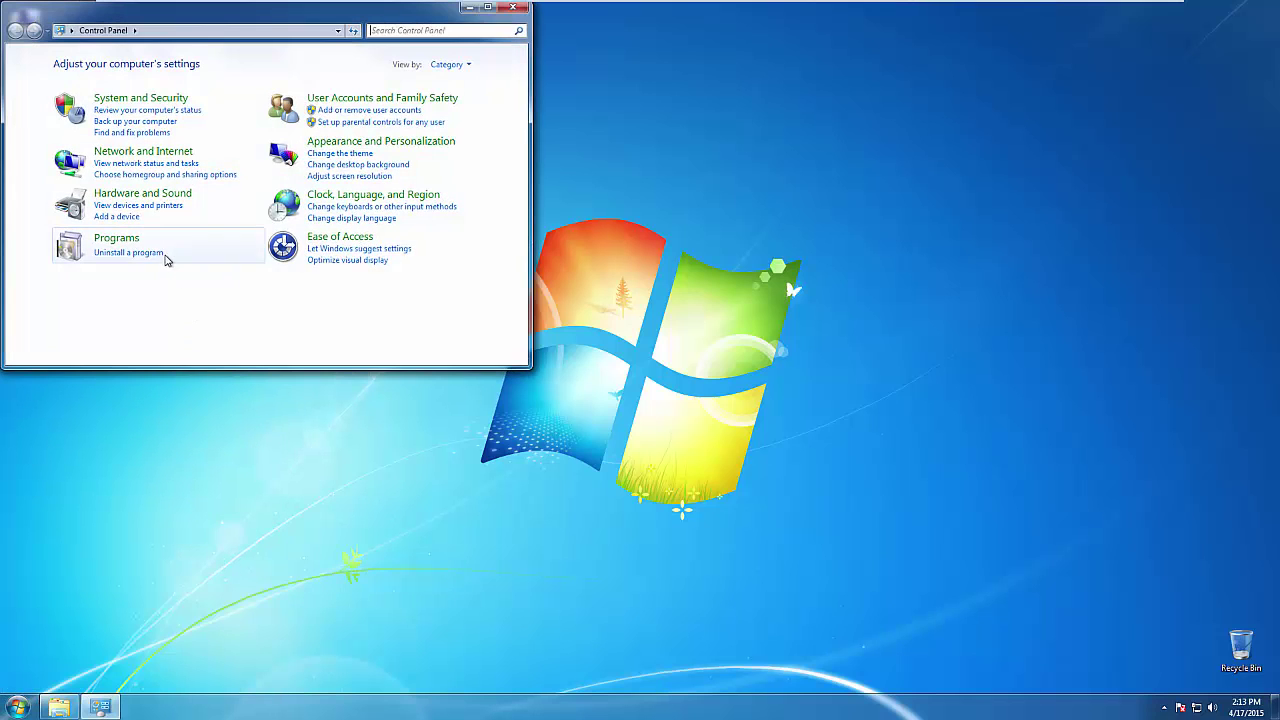
left_click(156, 253)
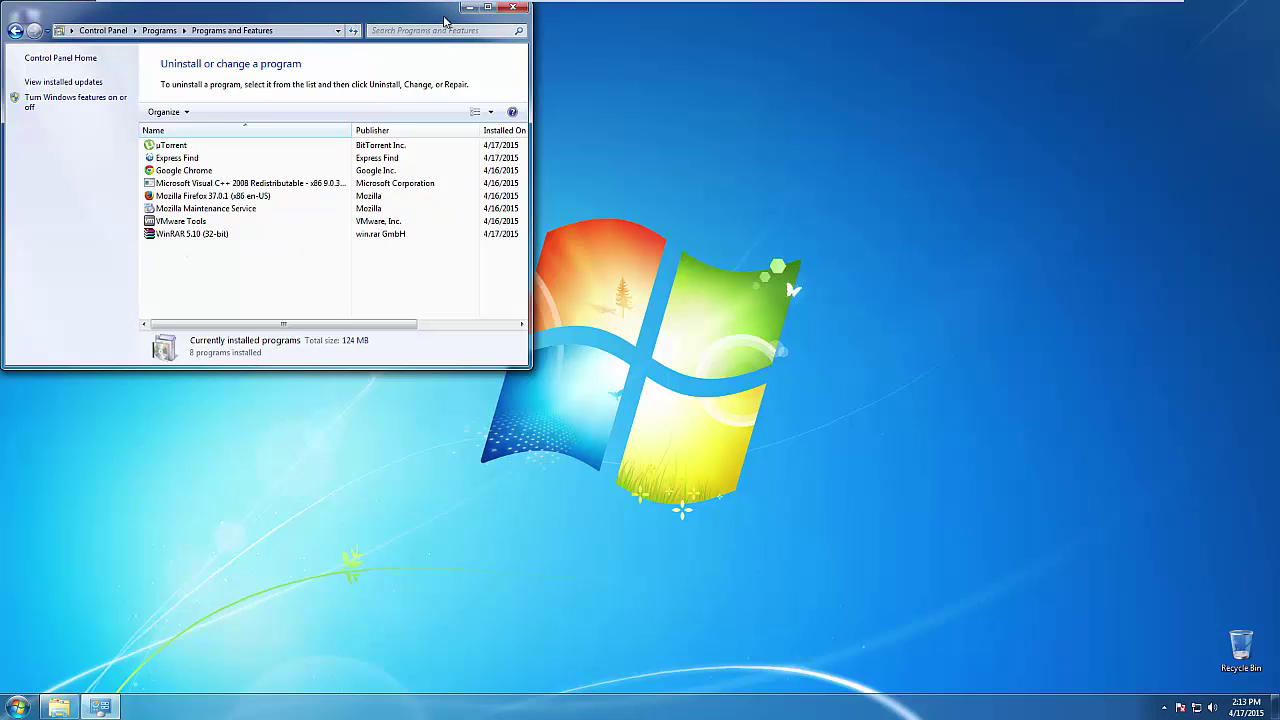
Sort the program list newest-installed first and widen it to show Size and Version
left_click_drag(434, 10, 582, 98)
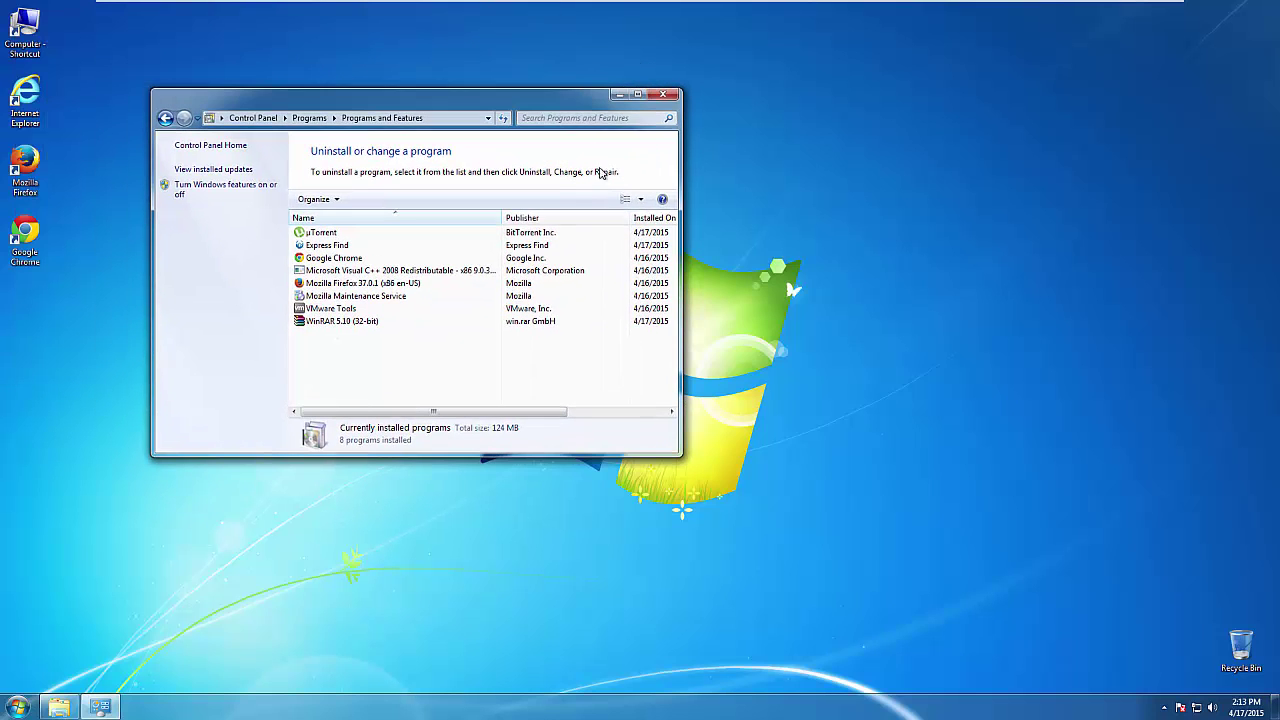
left_click(648, 218)
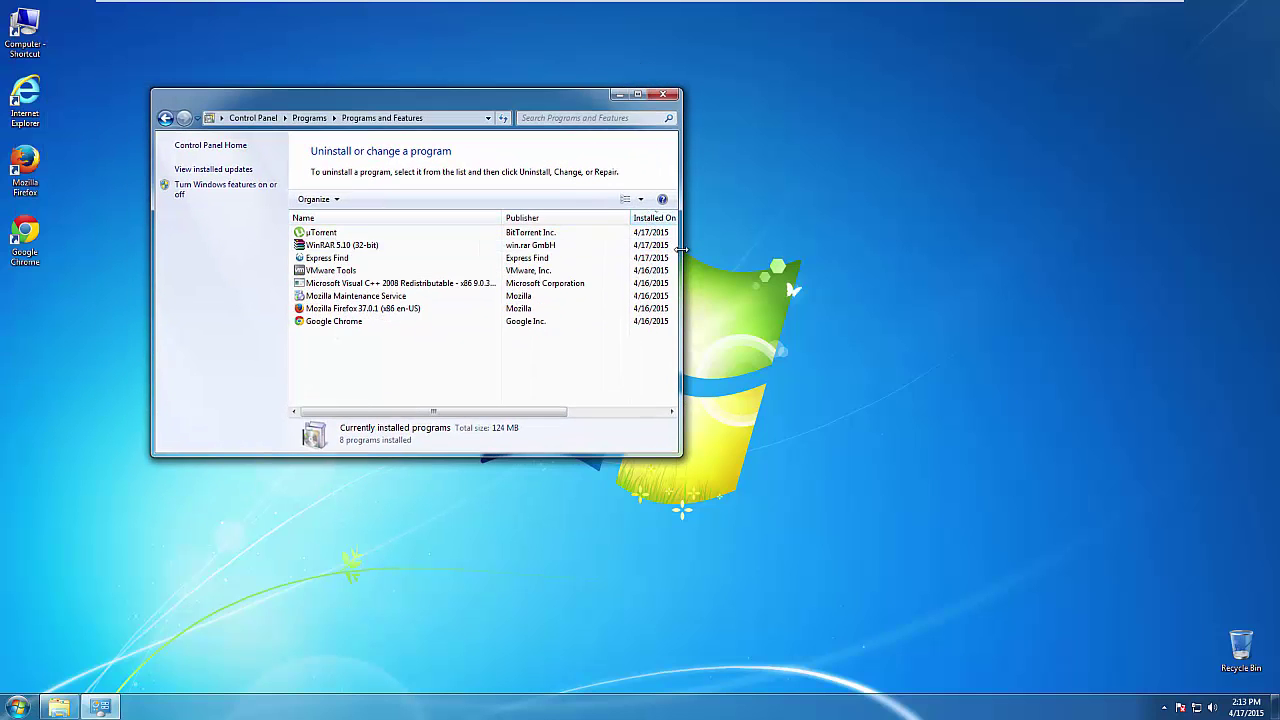
left_click_drag(682, 261, 975, 261)
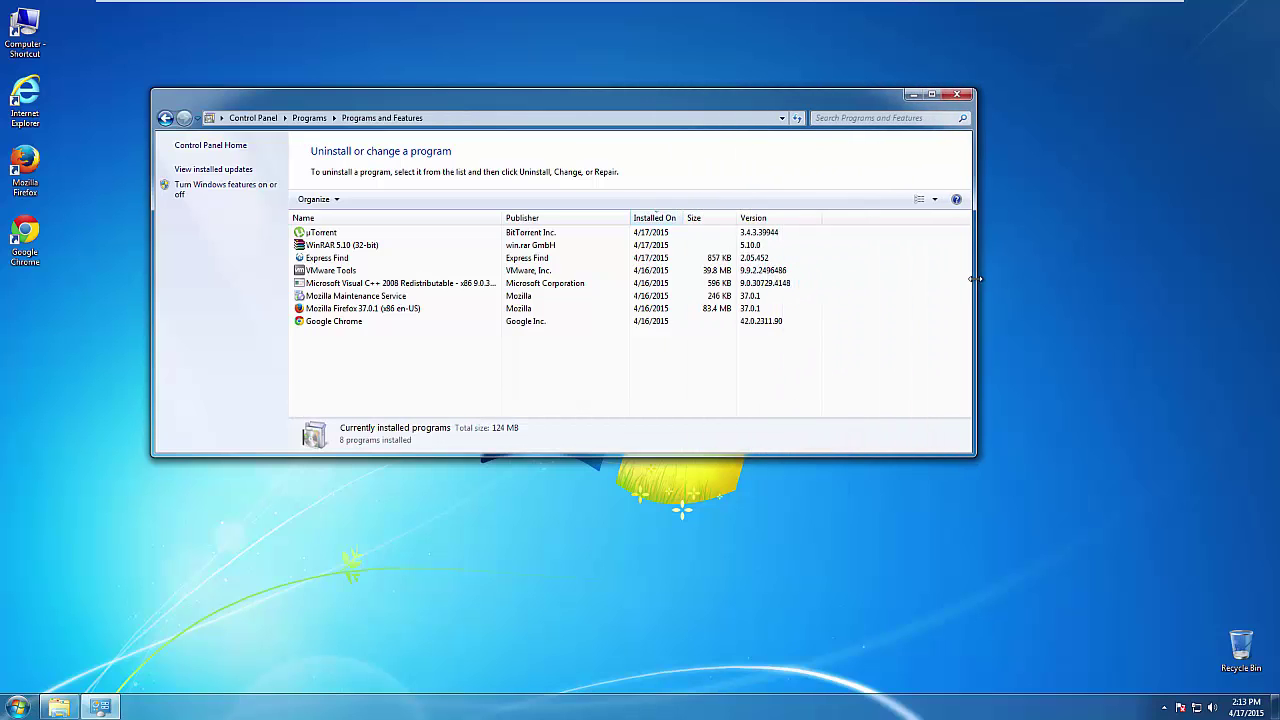
Uninstall Express Find through its right-click Uninstall option and finish the removal wizard
left_click(347, 261)
right_click(322, 260)
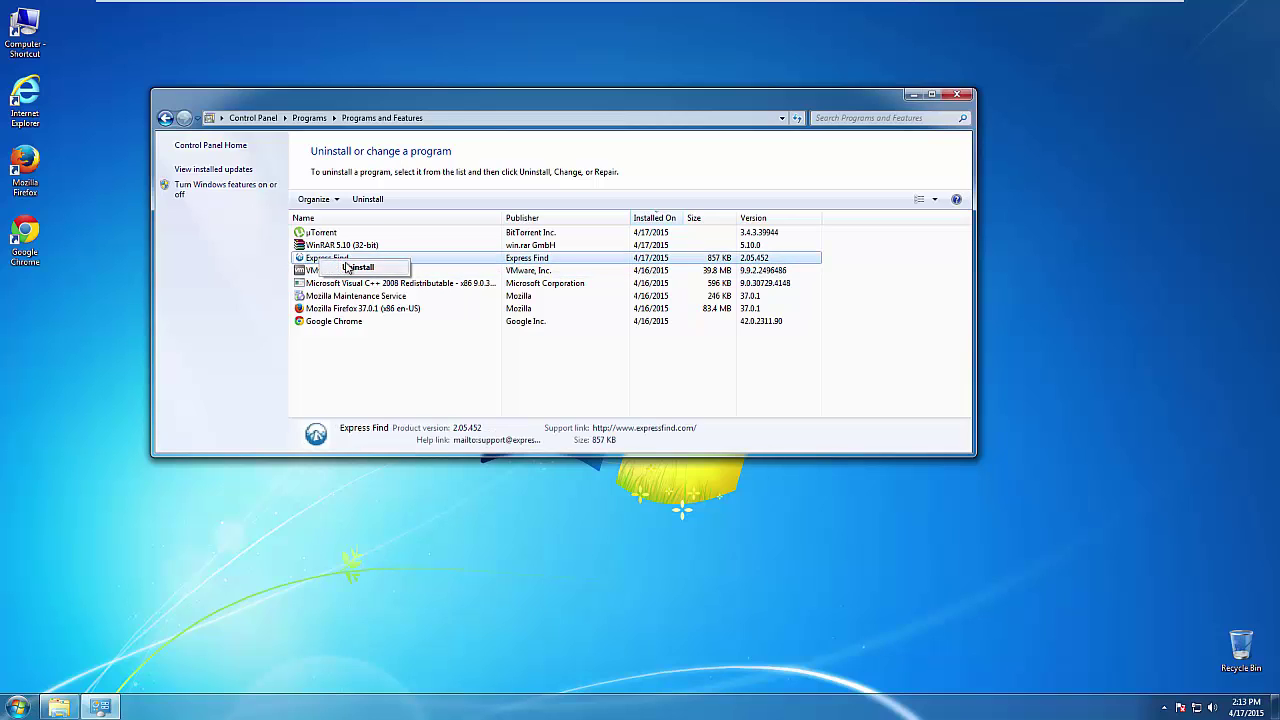
left_click(357, 268)
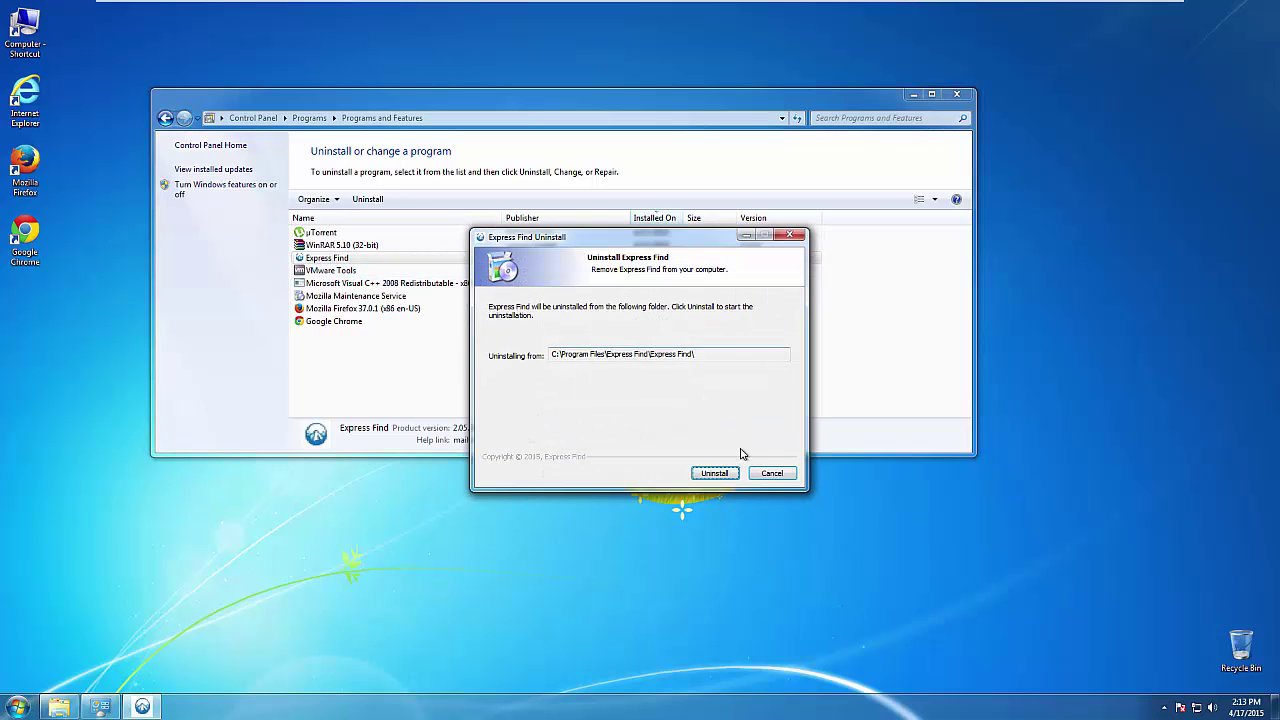
left_click(714, 474)
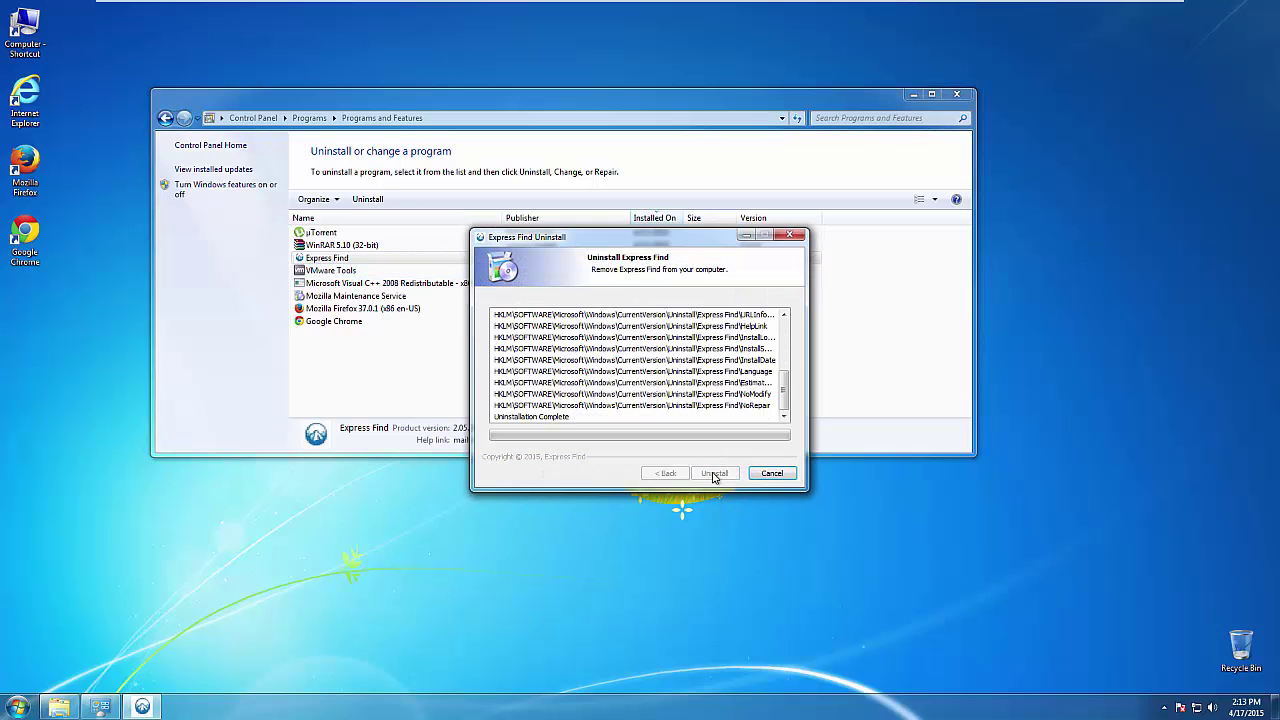
left_click(714, 474)
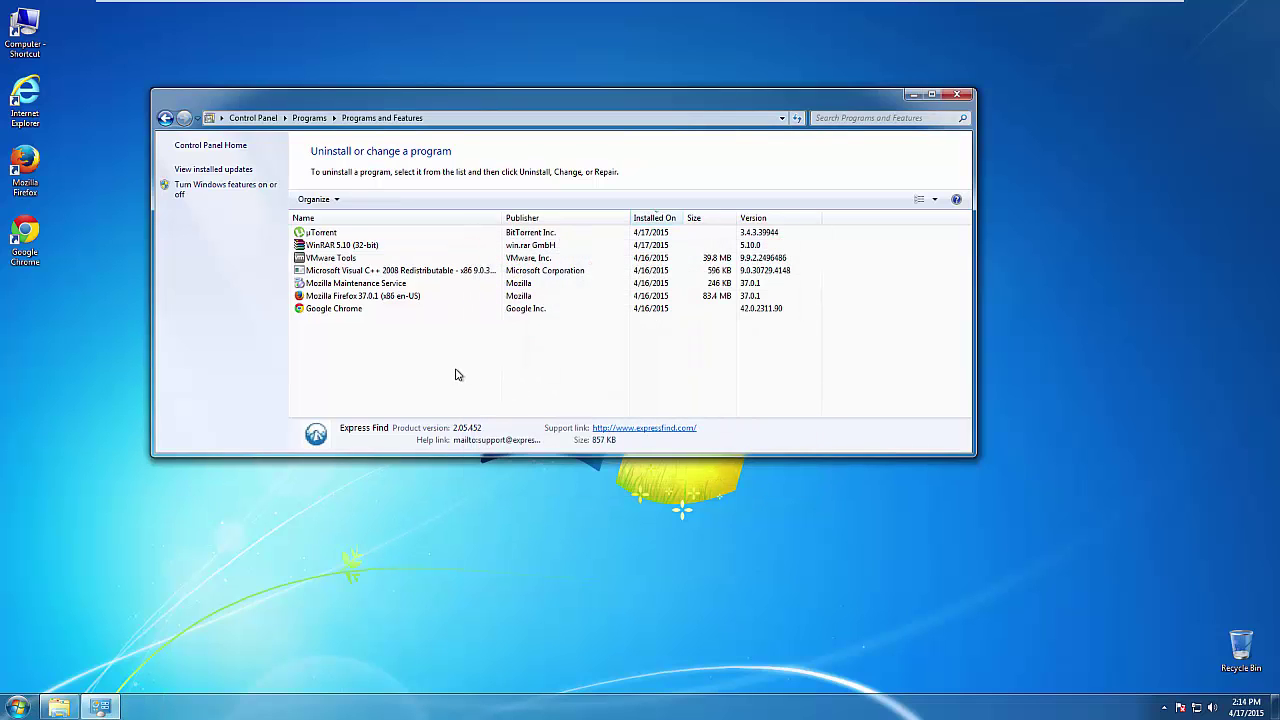
Close Programs and Features and choose Restart from the Start menu's shut-down options
left_click(957, 96)
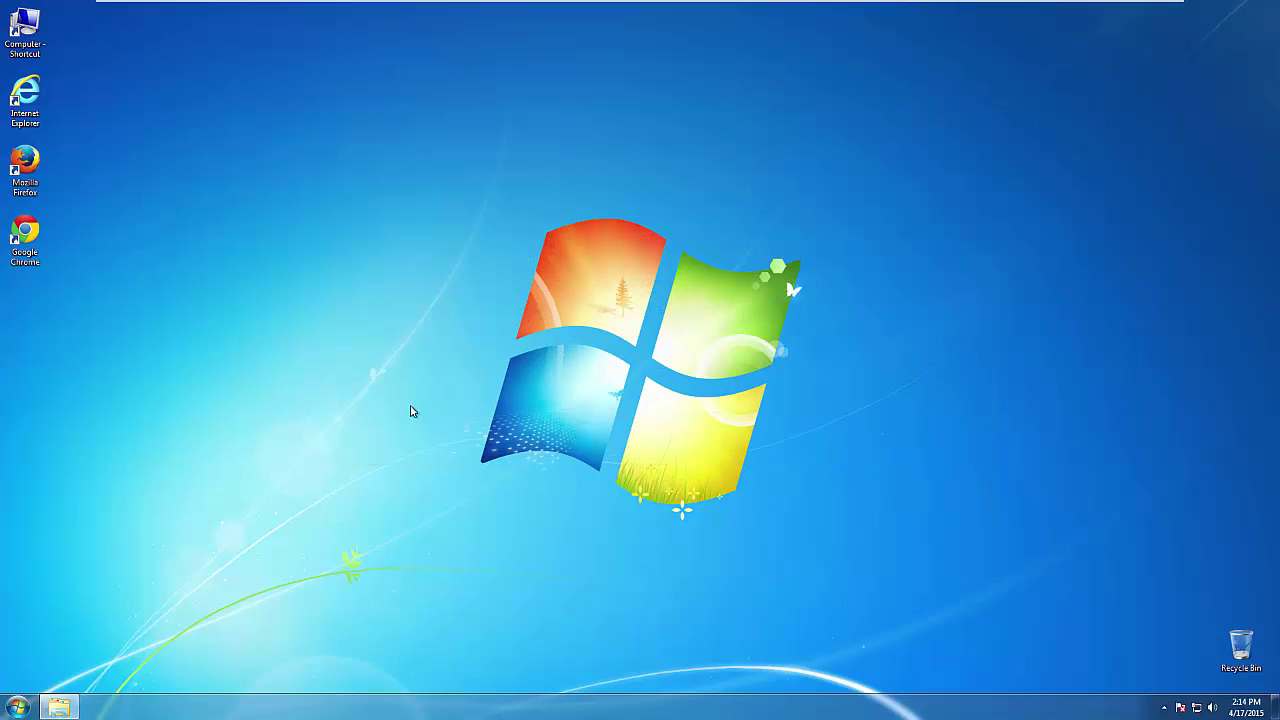
left_click(18, 707)
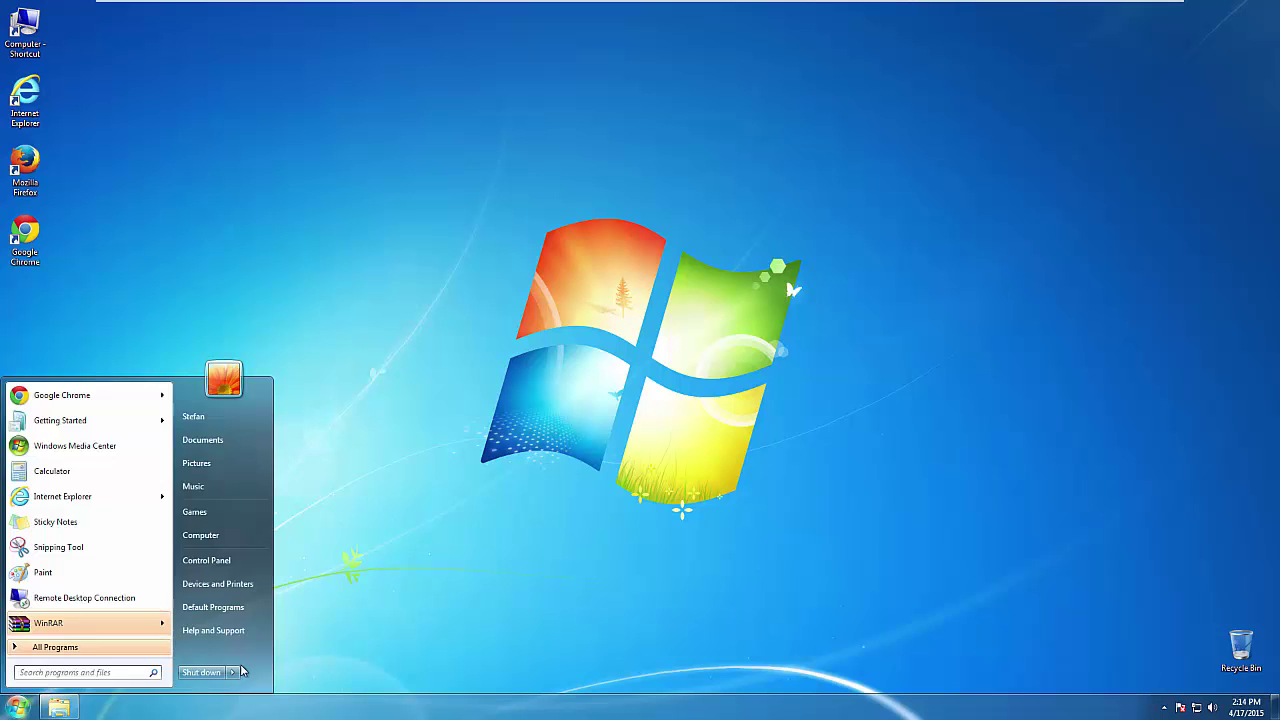
left_click(237, 672)
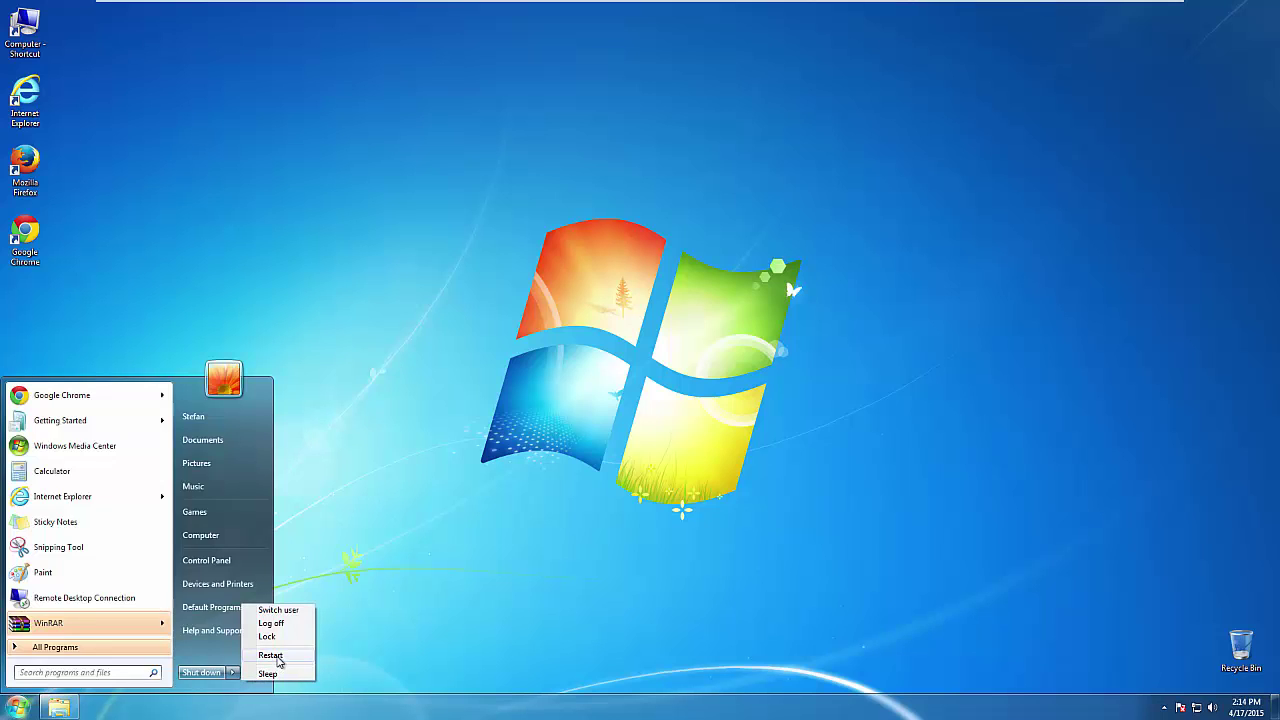
left_click(270, 655)
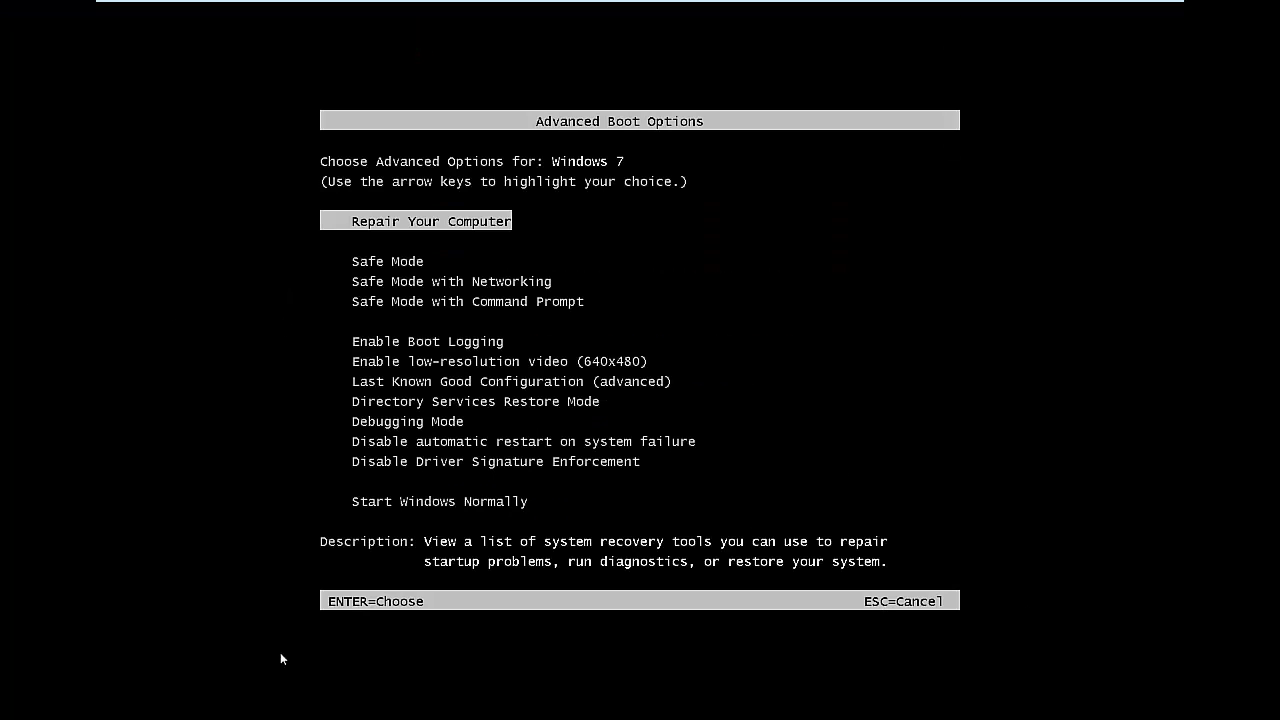
Select Safe Mode in the Advanced Boot Options menu
key("Down")
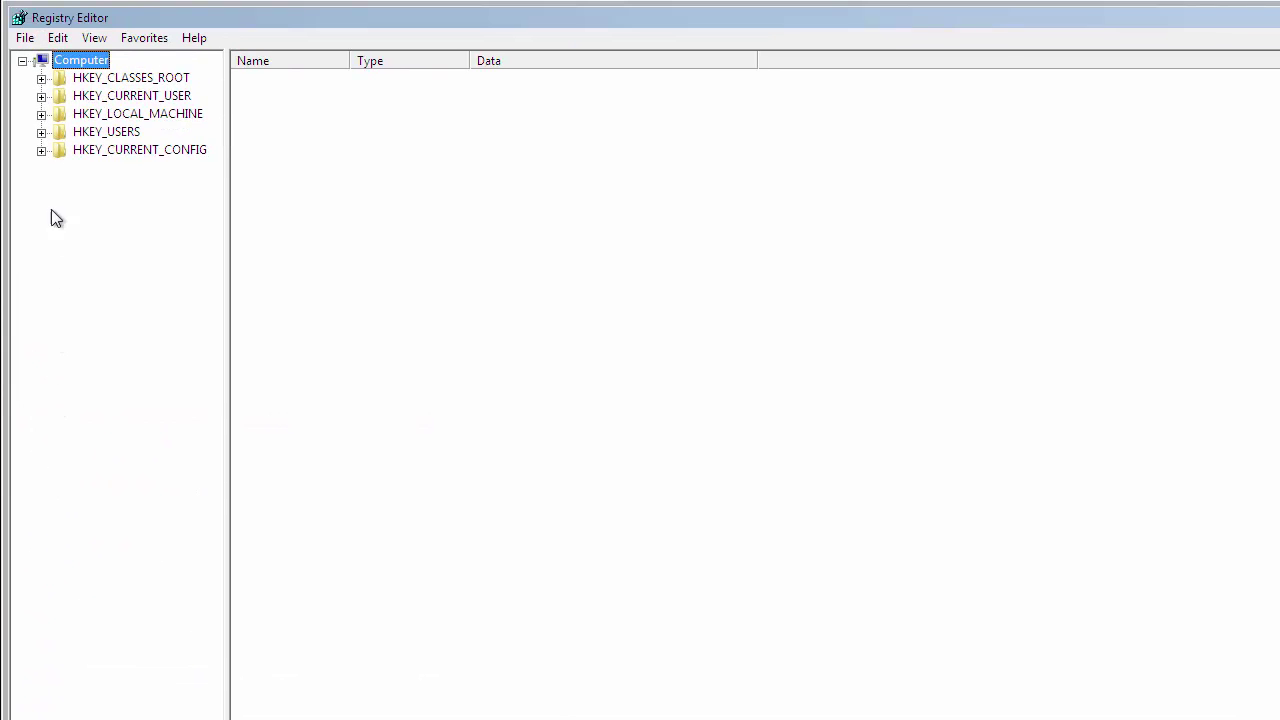
Expand HKEY_CURRENT_USER > Software > Microsoft > Internet Explorer > Main in Registry Editor
left_click(41, 96)
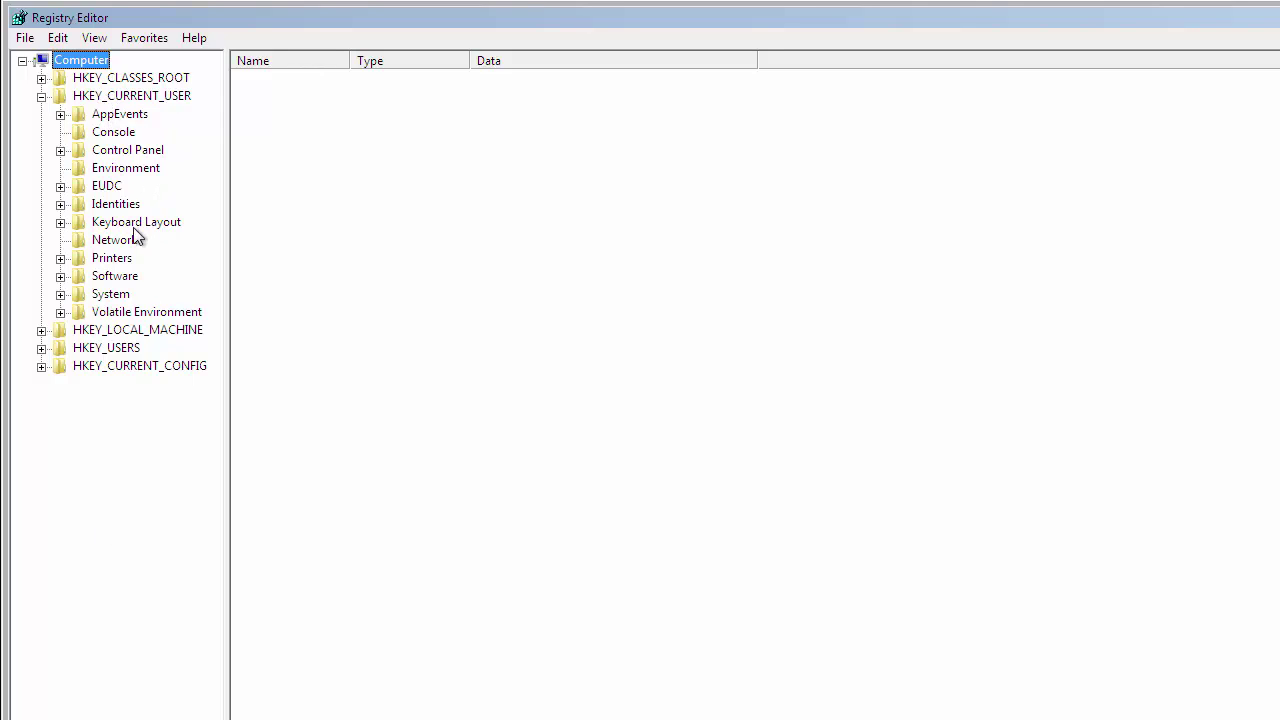
double_click(114, 277)
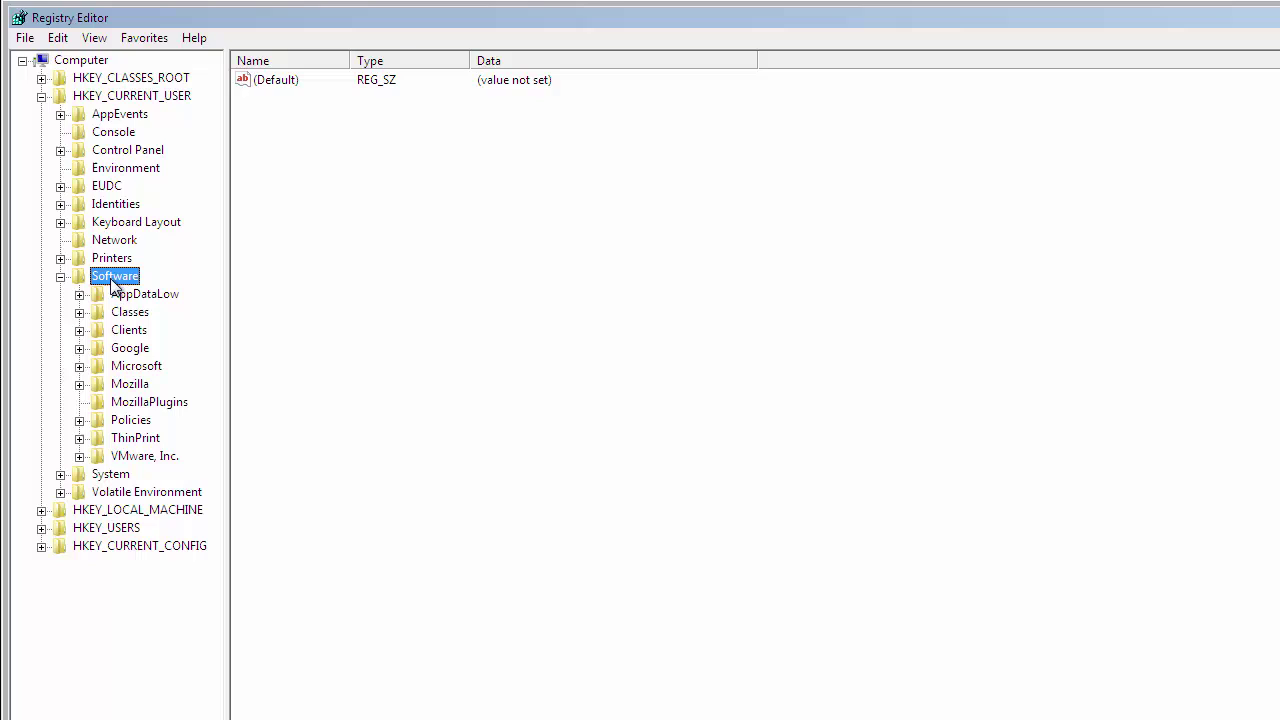
double_click(136, 365)
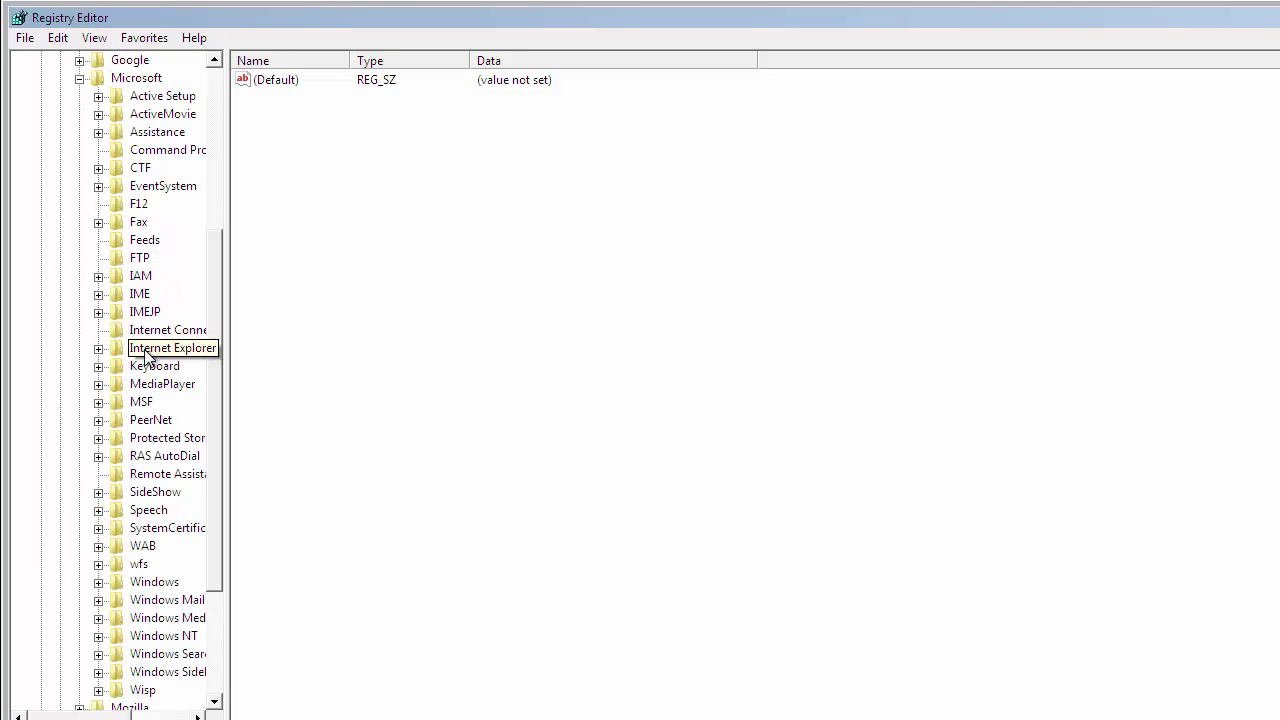
double_click(148, 348)
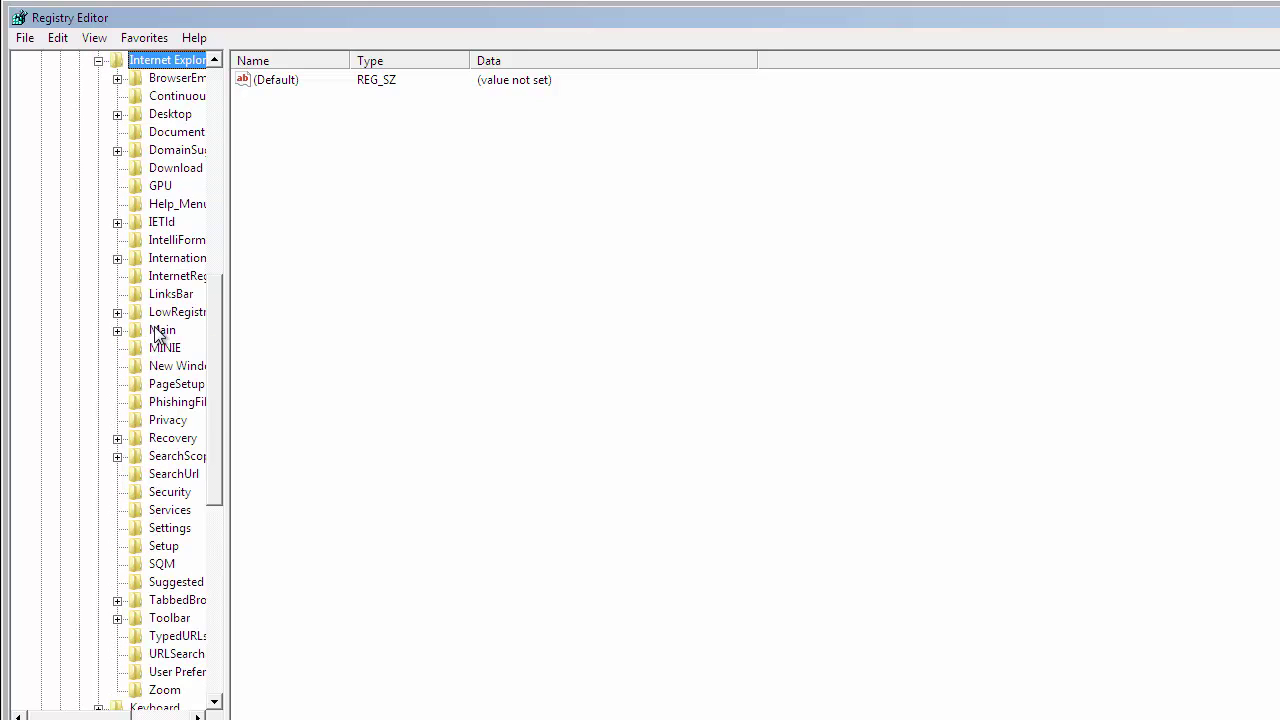
double_click(161, 331)
right_click(287, 559)
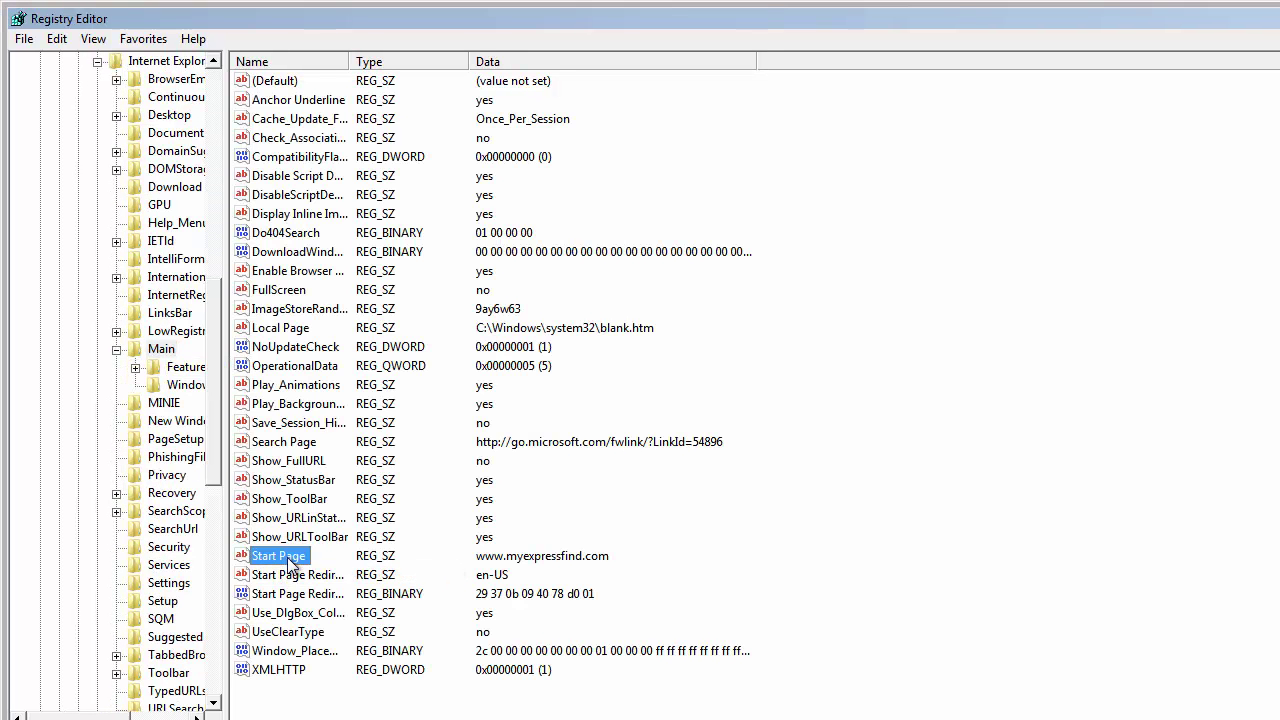
left_click(329, 614)
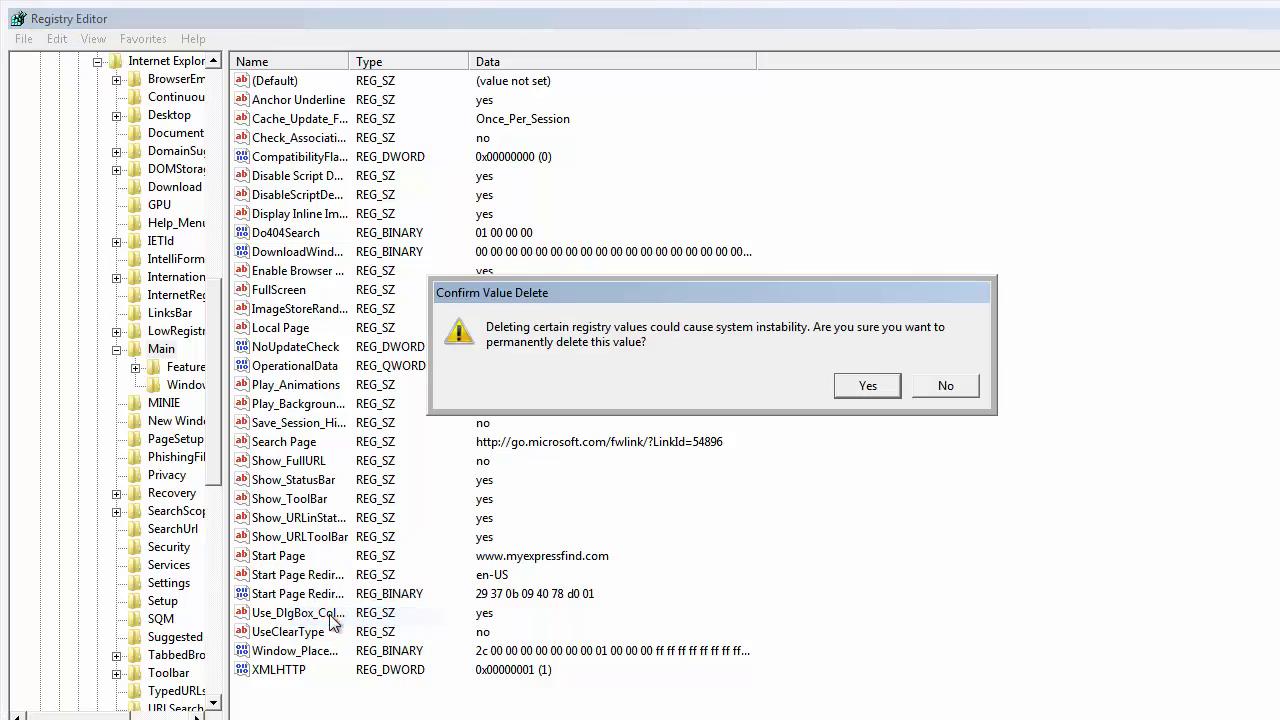
left_click(866, 386)
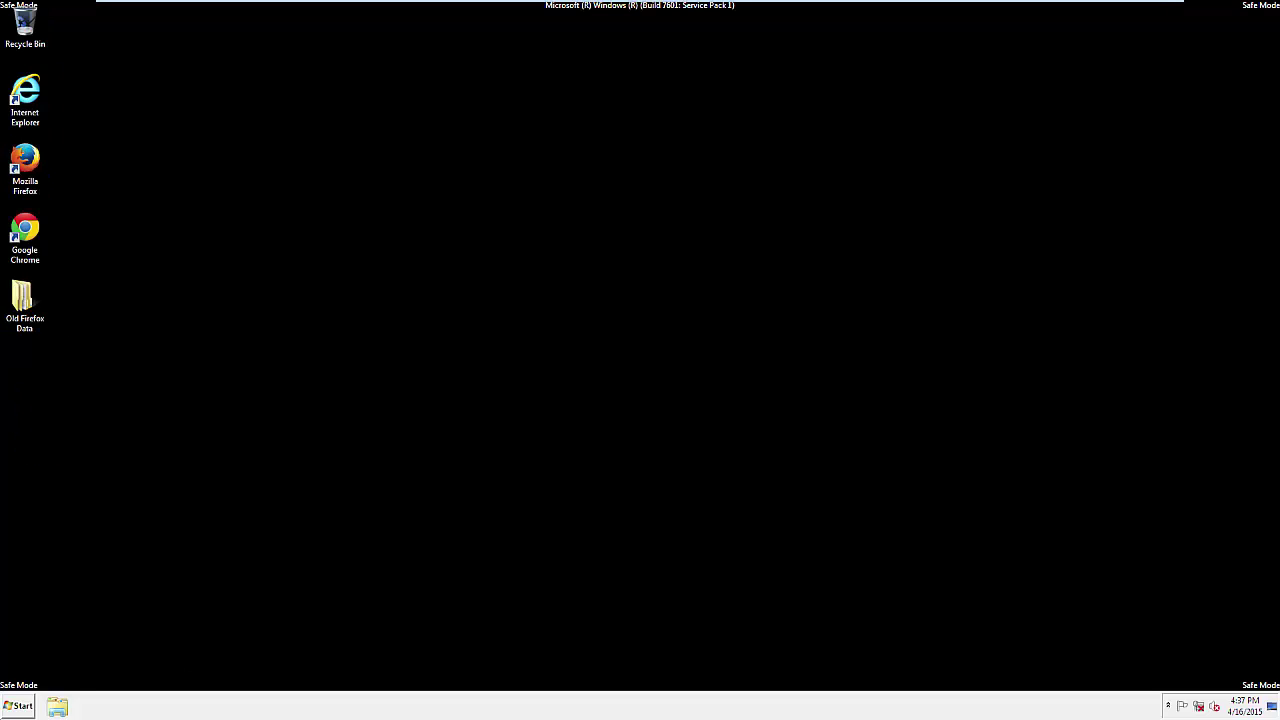
Launch Mozilla Firefox and turn on its menu bar
double_click(35, 153)
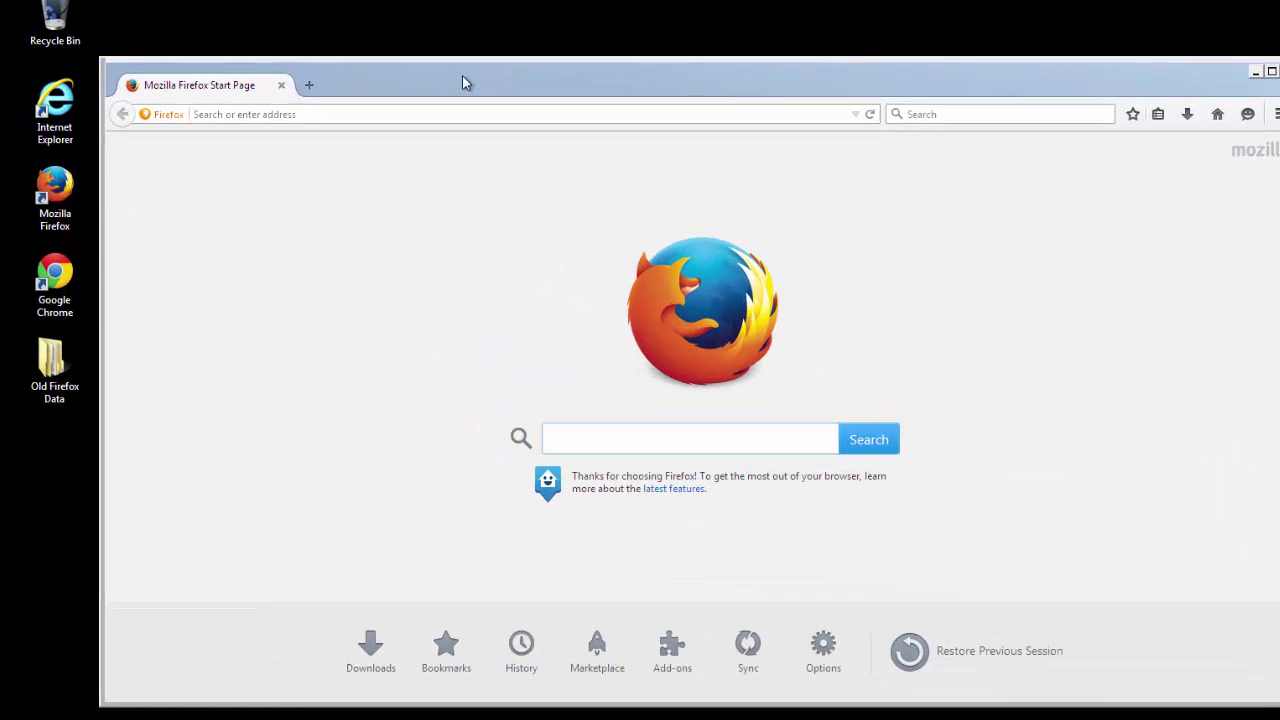
right_click(294, 22)
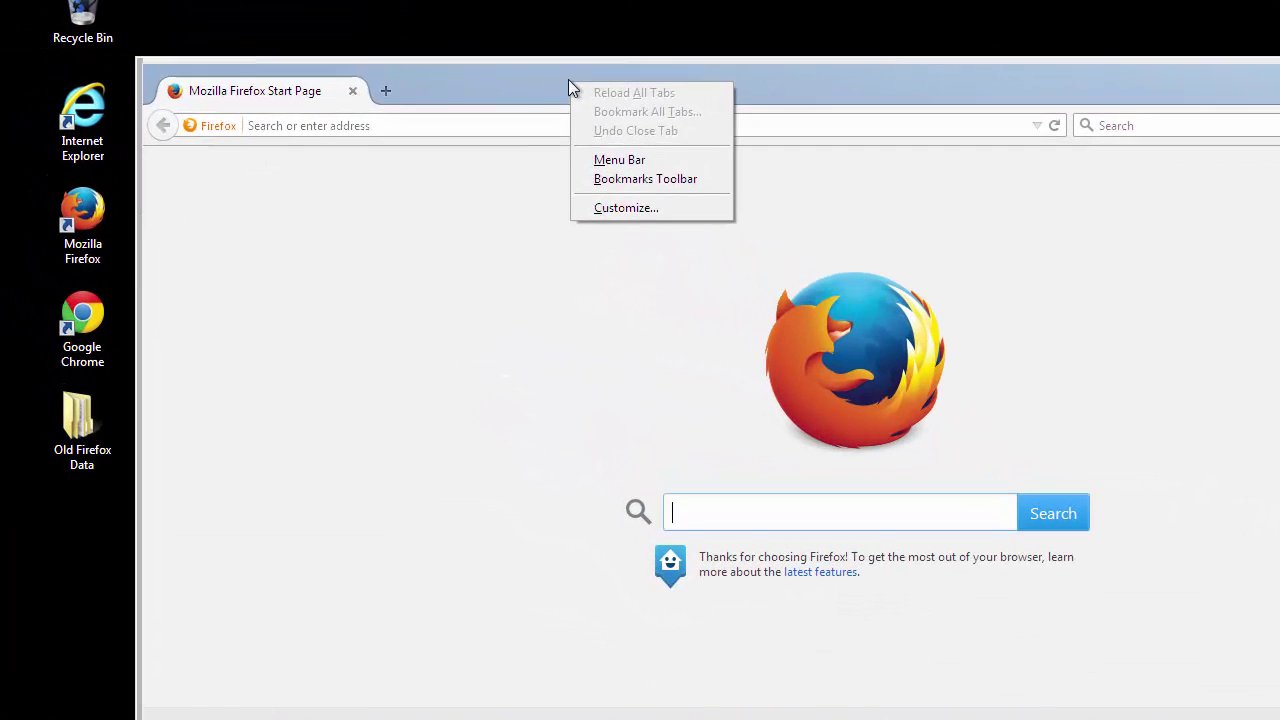
left_click(604, 160)
Set Clear Recent History to Everything, including Offline Website Data and Site Preferences
left_click(280, 72)
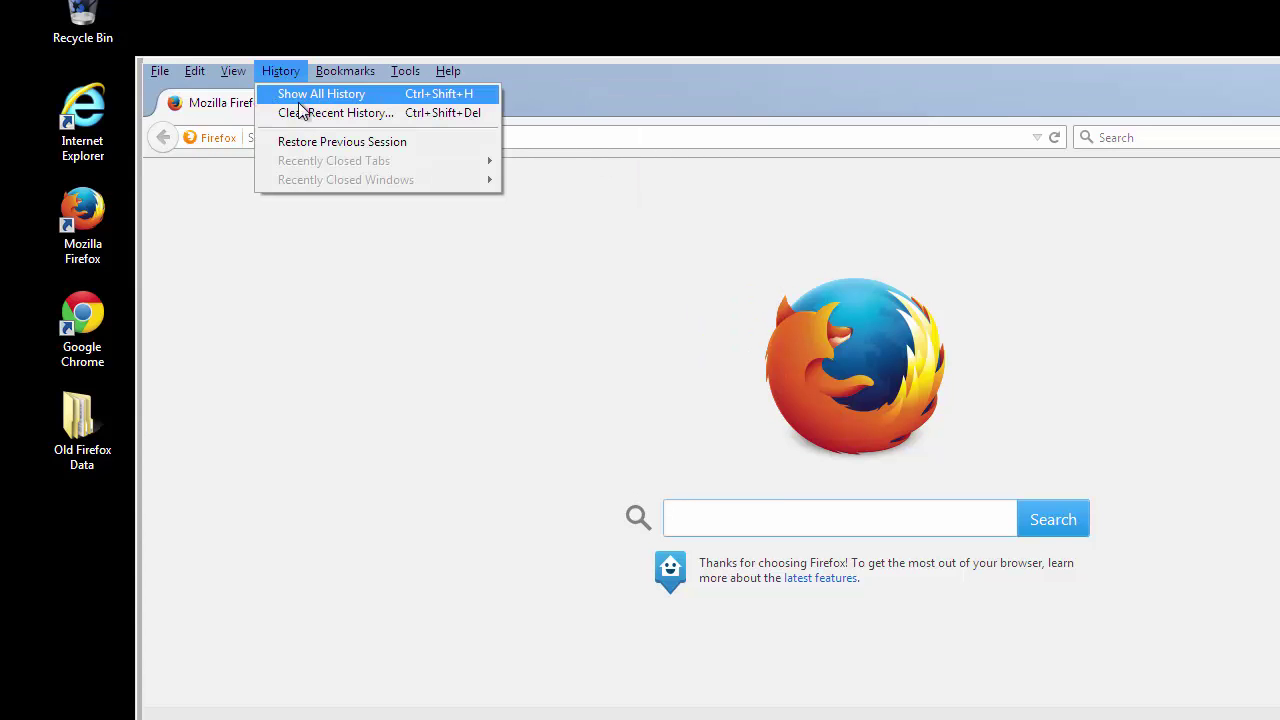
left_click(300, 112)
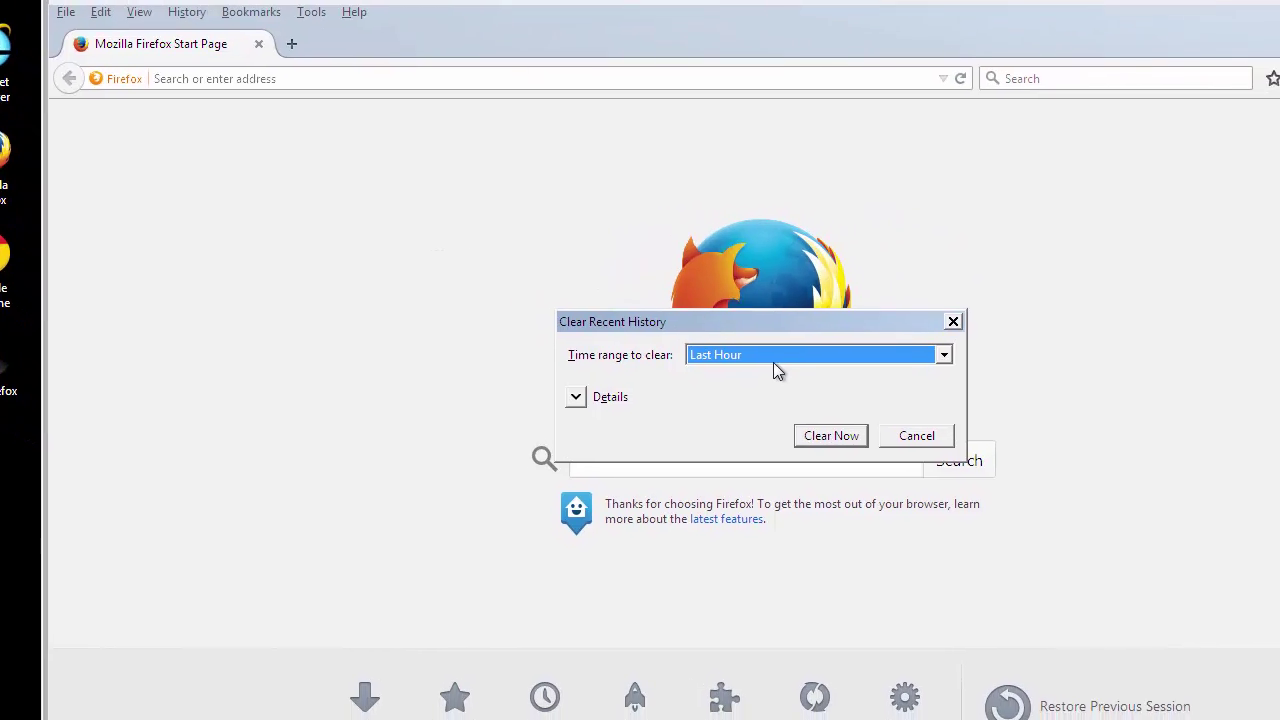
left_click(773, 360)
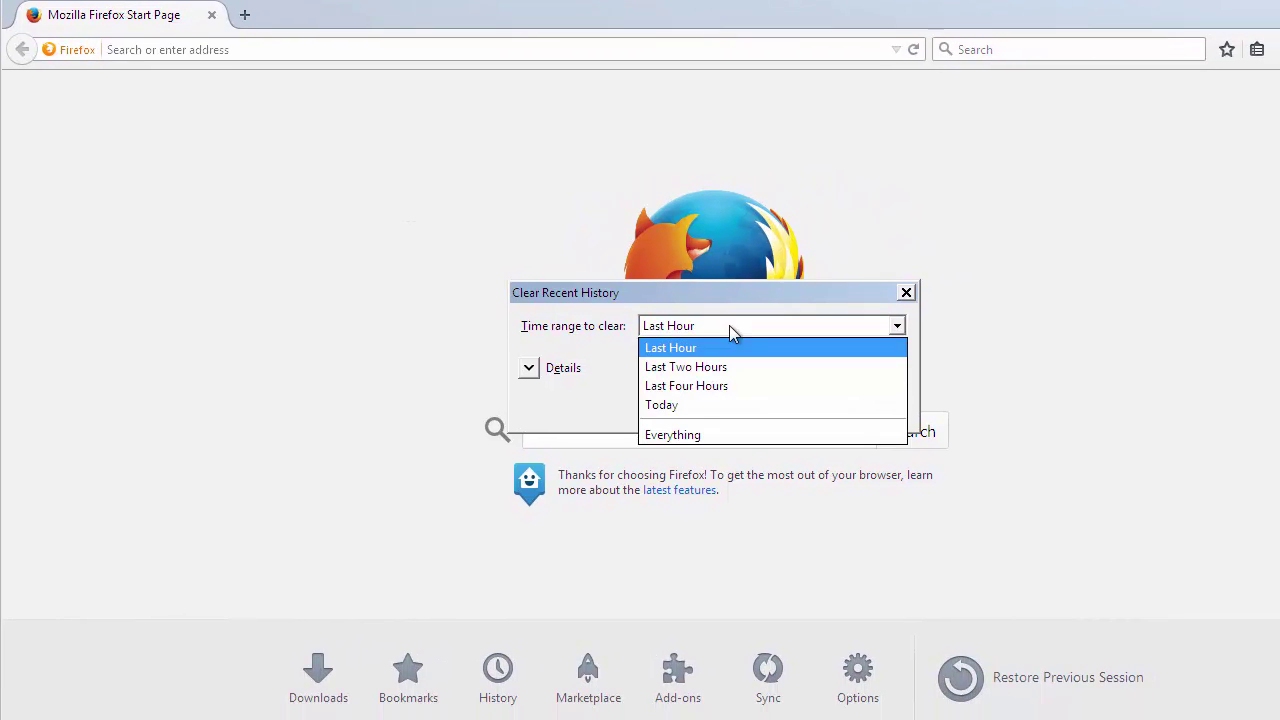
left_click(730, 463)
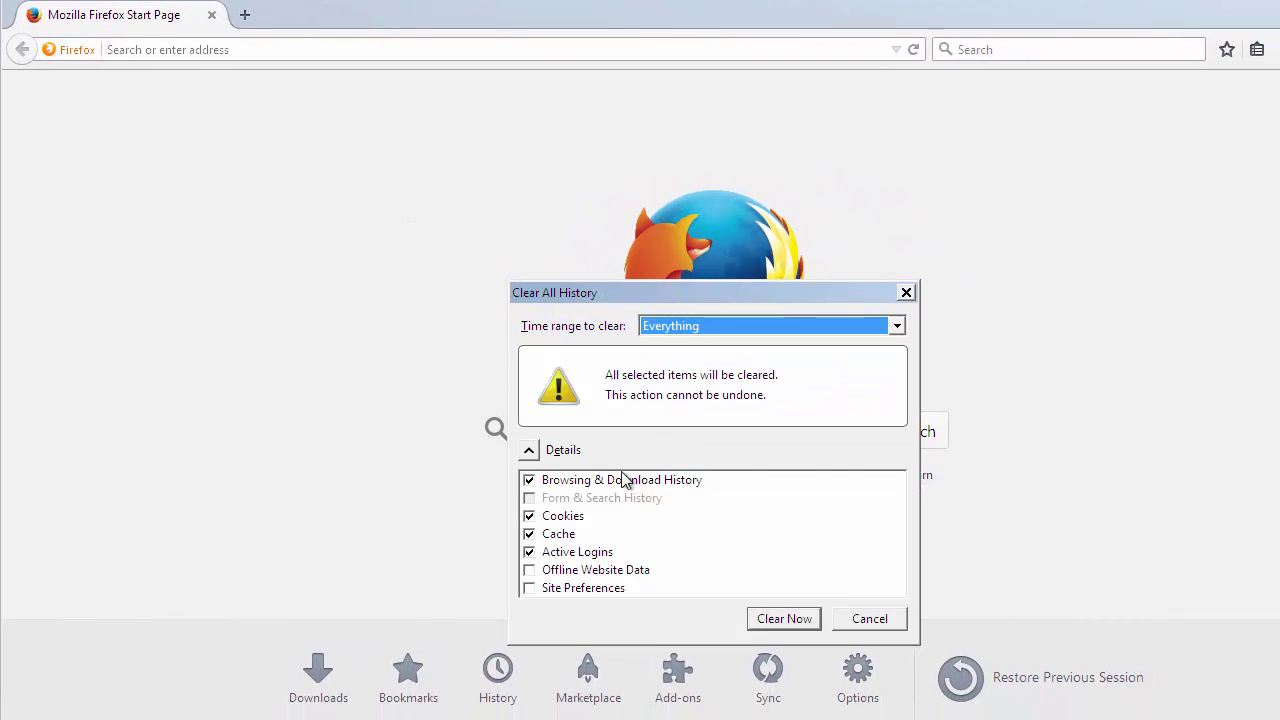
left_click(529, 570)
left_click(529, 588)
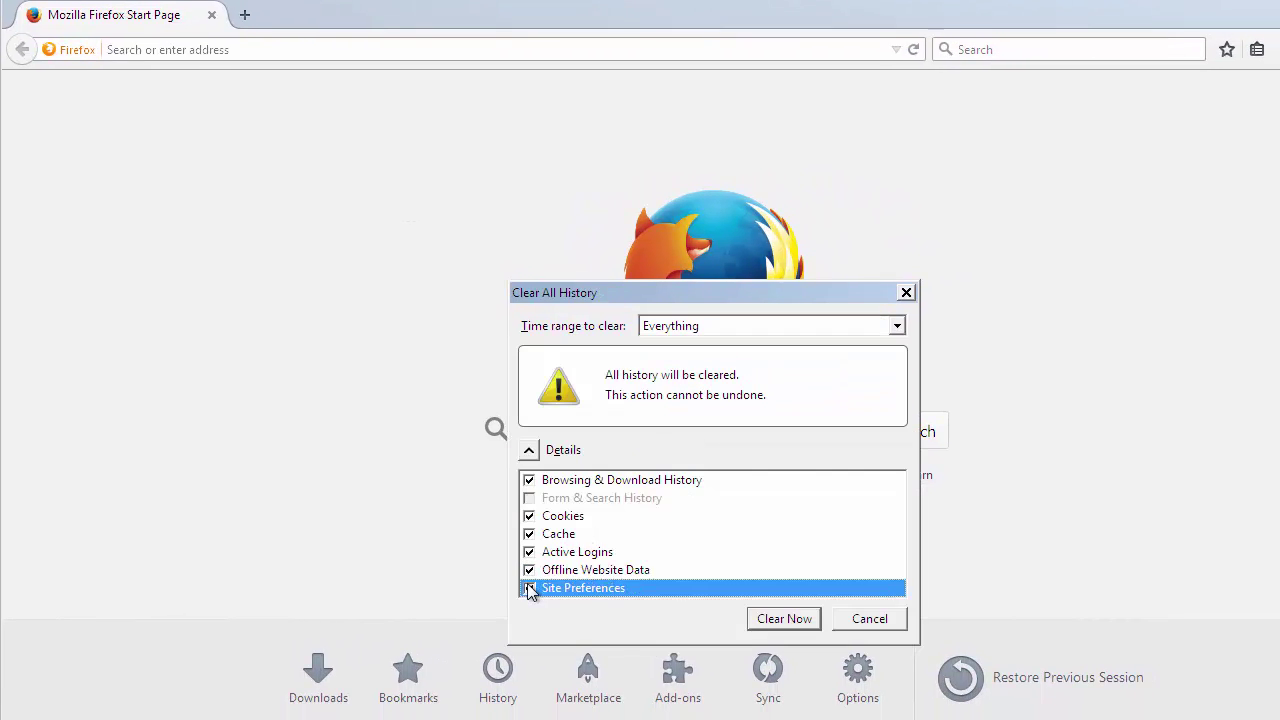
Clear the history now, then refresh Firefox from Troubleshooting Information and decline default-browser prompt
left_click(774, 618)
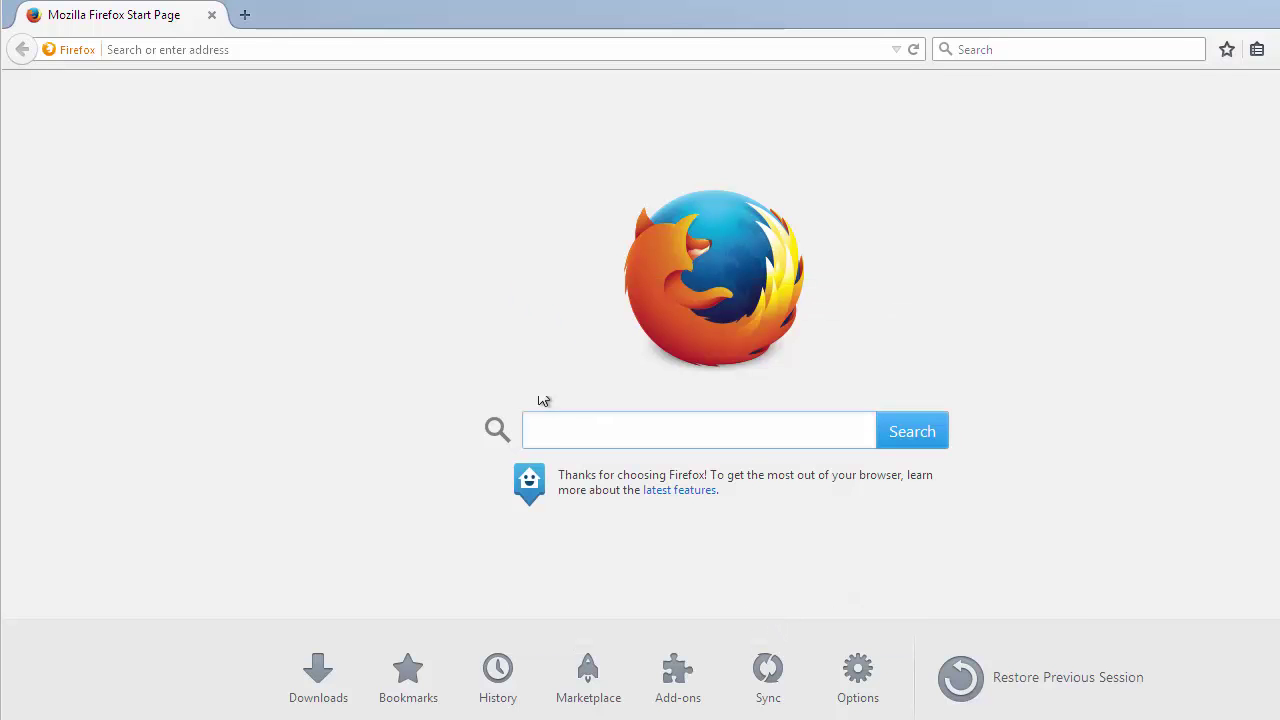
left_click(317, 20)
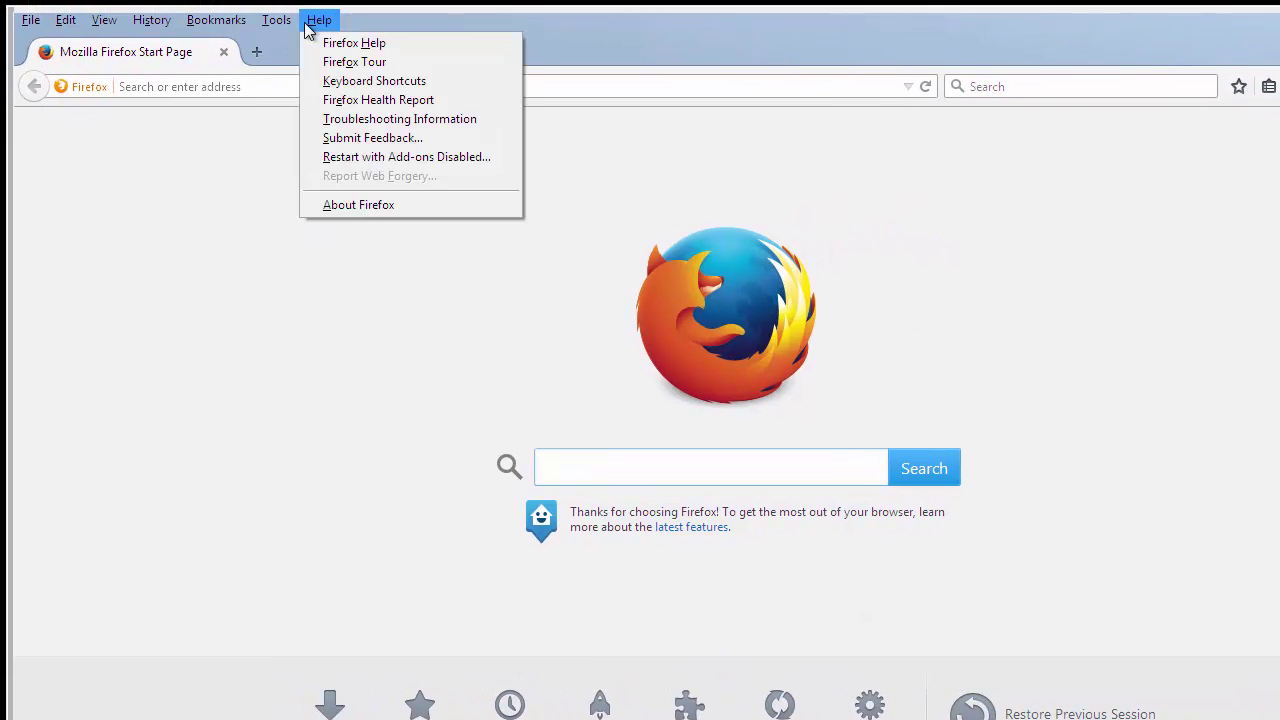
left_click(372, 118)
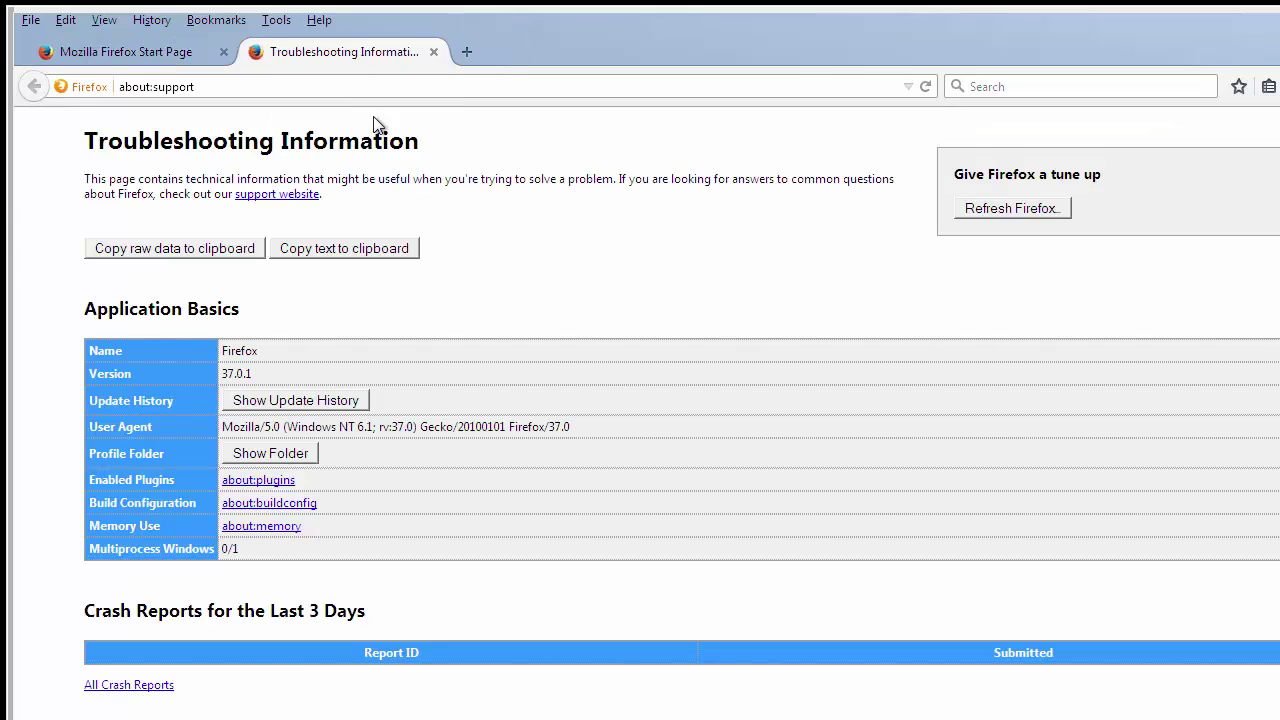
left_click(995, 212)
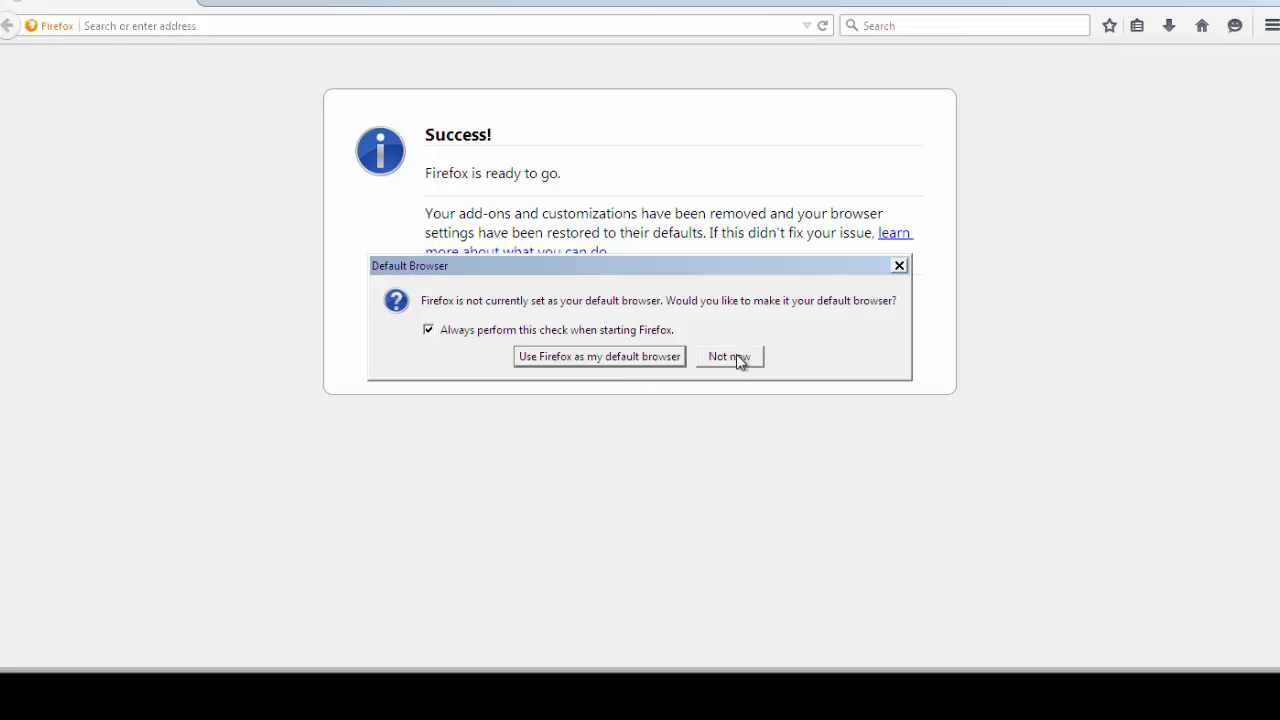
left_click(738, 357)
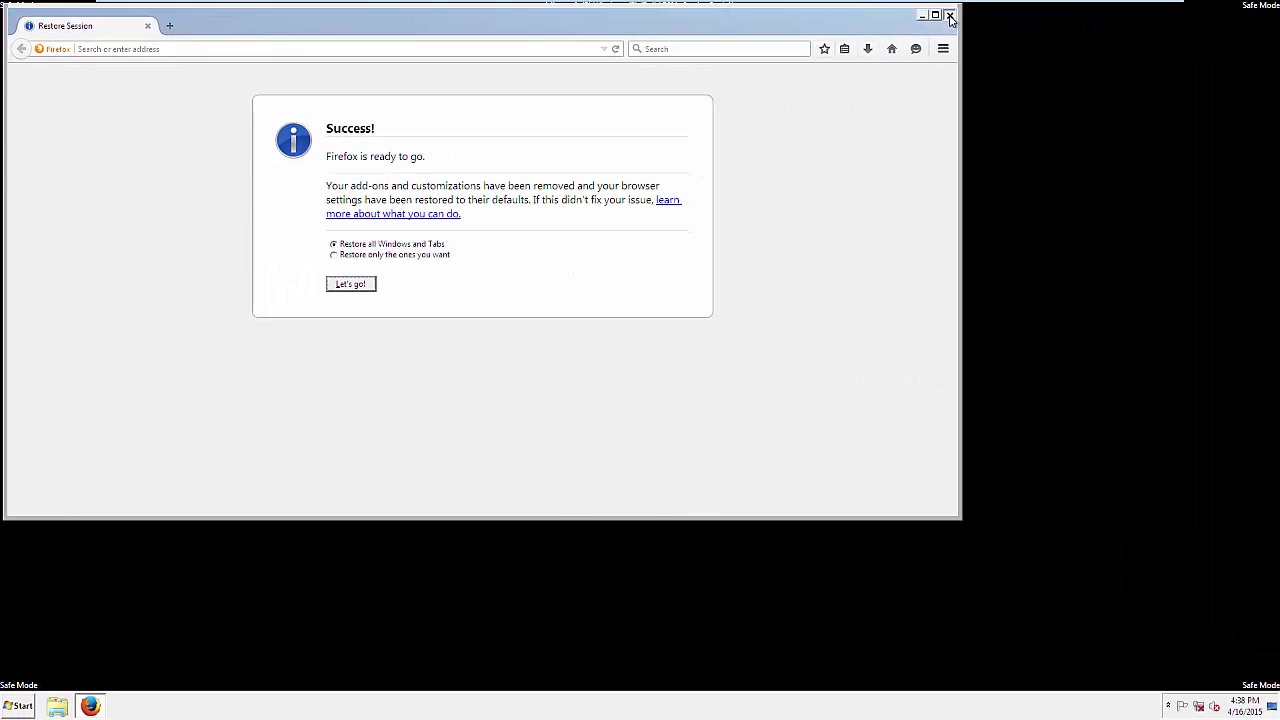
Close Firefox, launch Google Chrome and open Clear browsing data from its History page
left_click(950, 17)
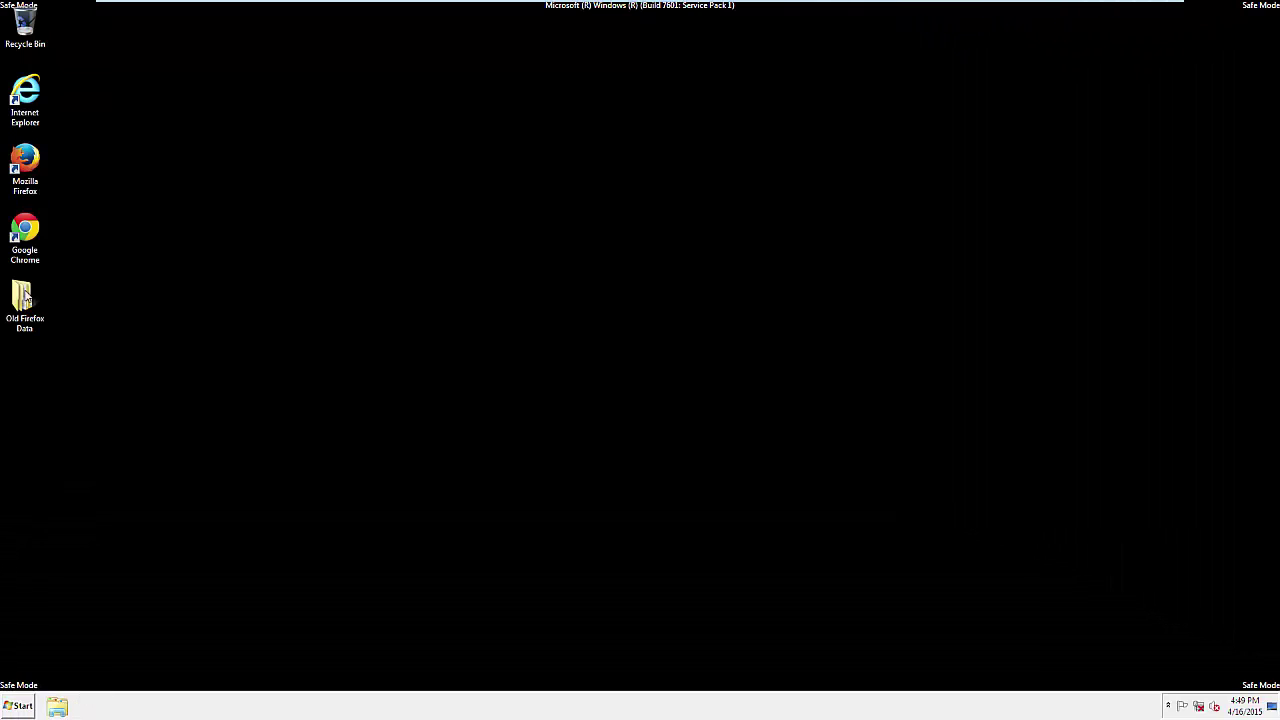
left_click(33, 235)
double_click(33, 235)
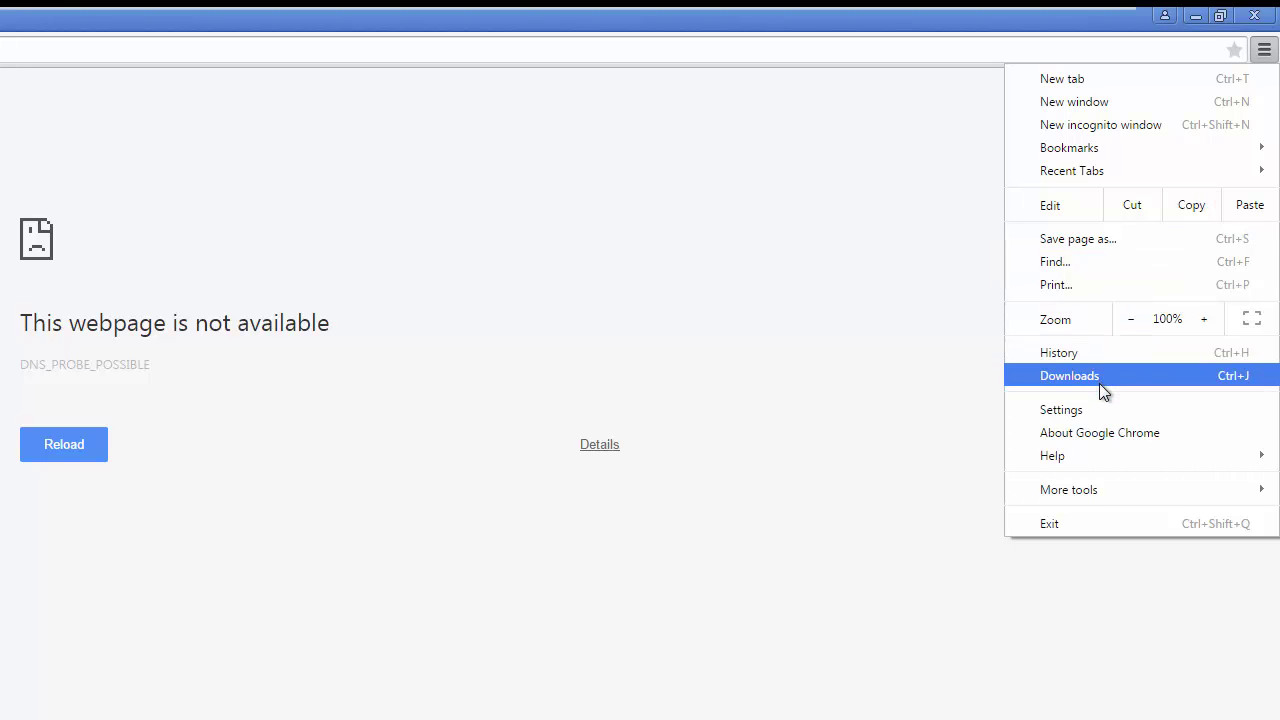
left_click(1075, 409)
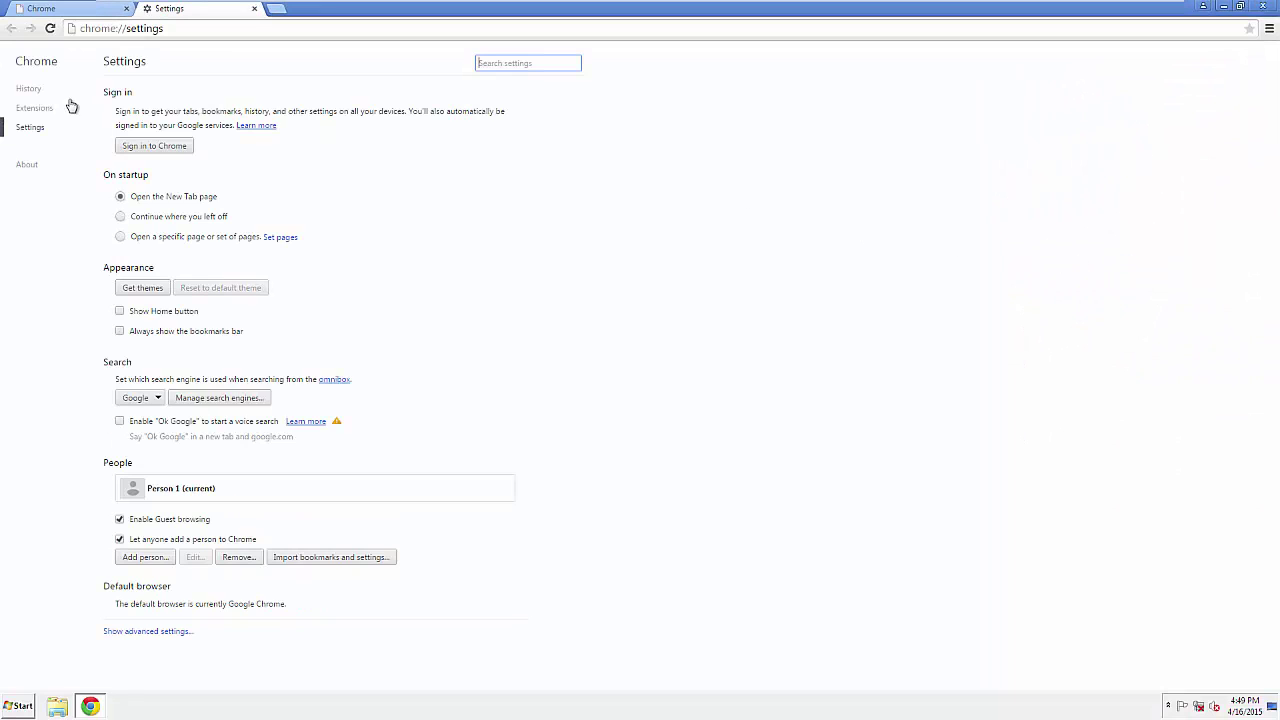
left_click(28, 91)
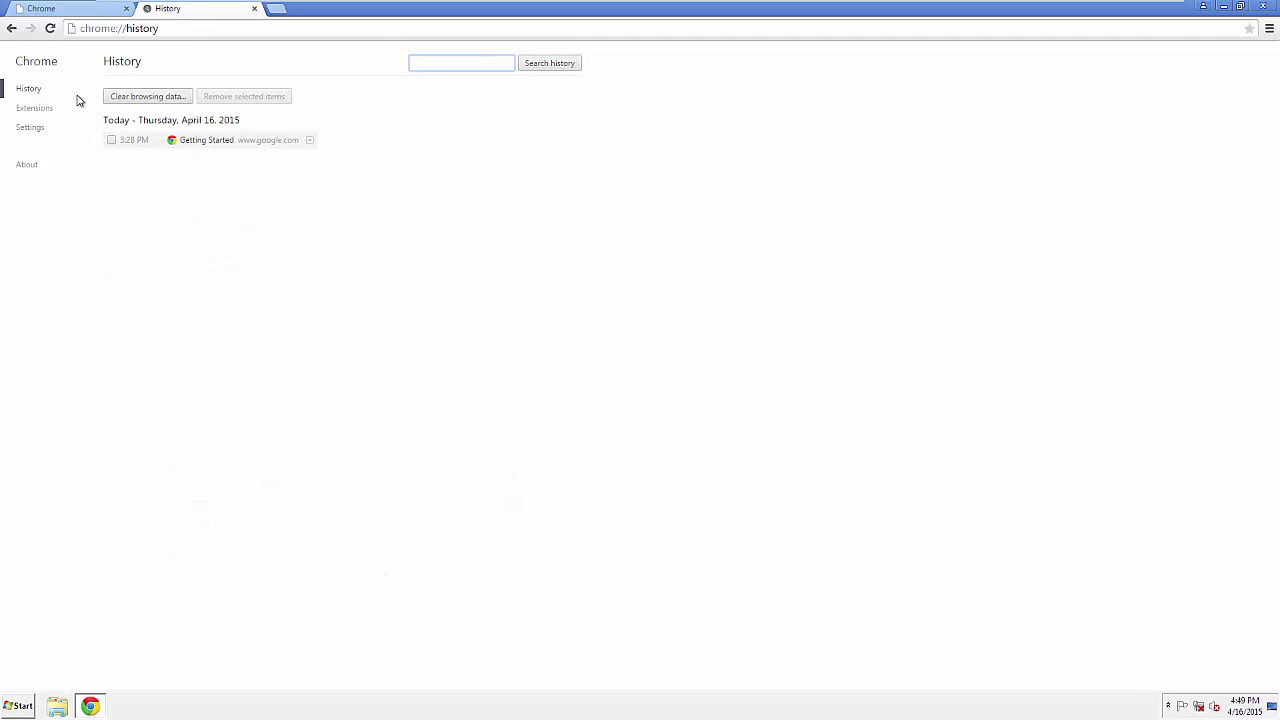
left_click(177, 97)
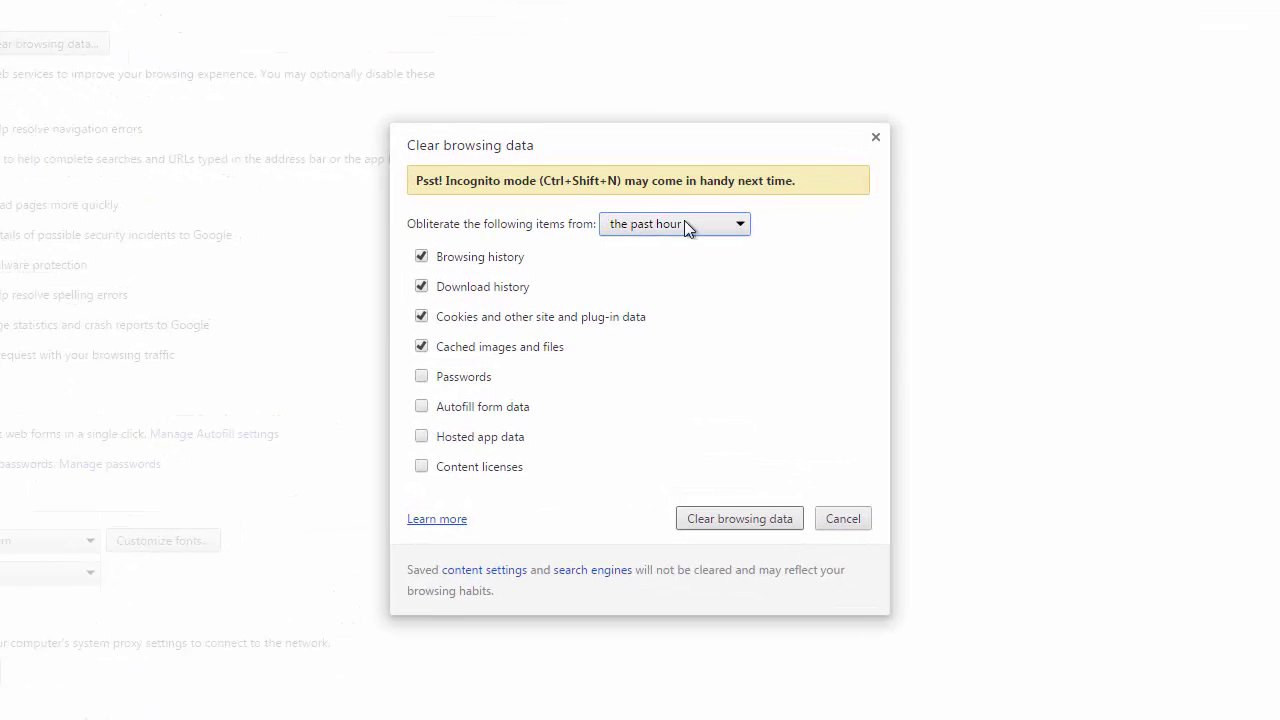
Set the range to the beginning of time and tick Autofill, Hosted app data and Content licenses
left_click(686, 214)
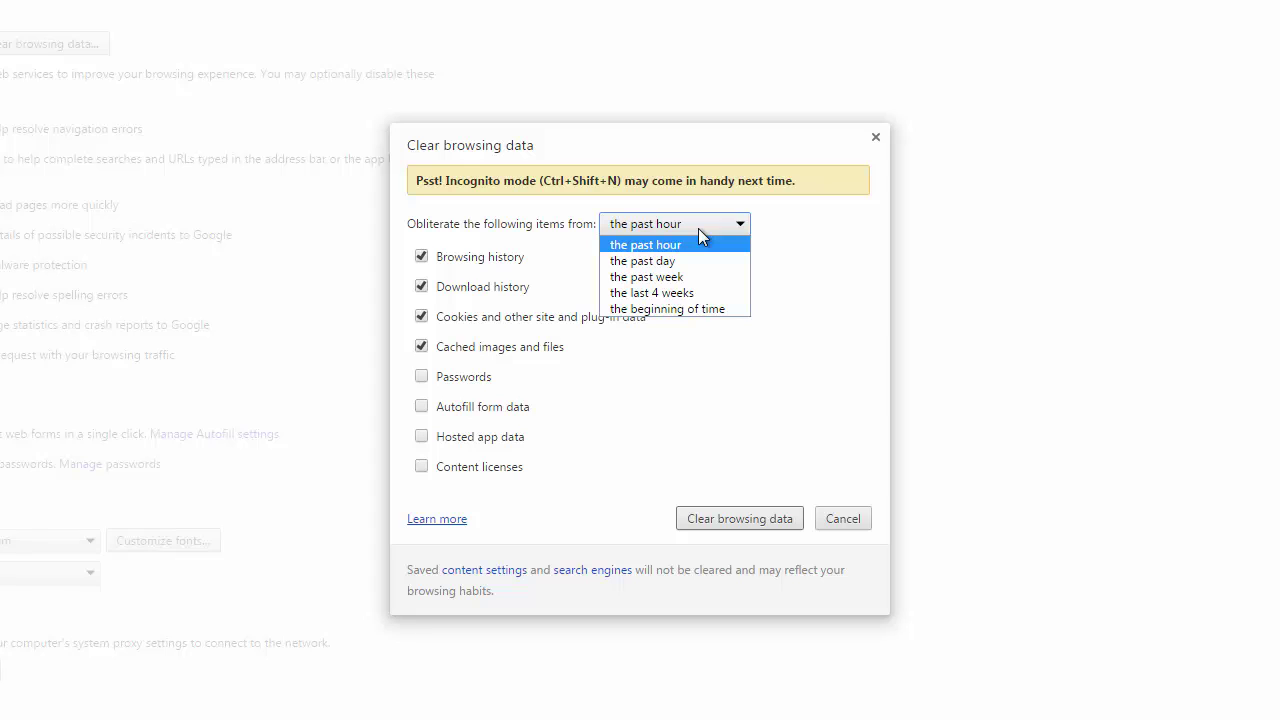
left_click(684, 310)
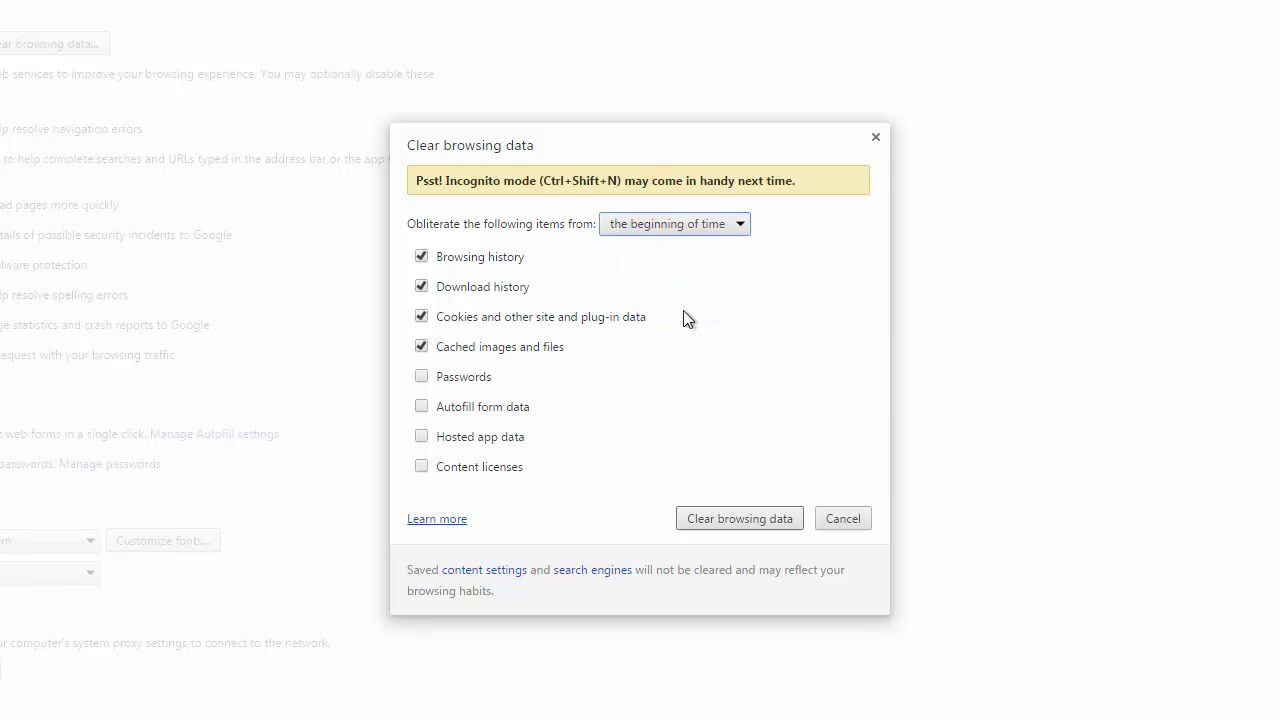
left_click(421, 408)
left_click(421, 437)
left_click(422, 469)
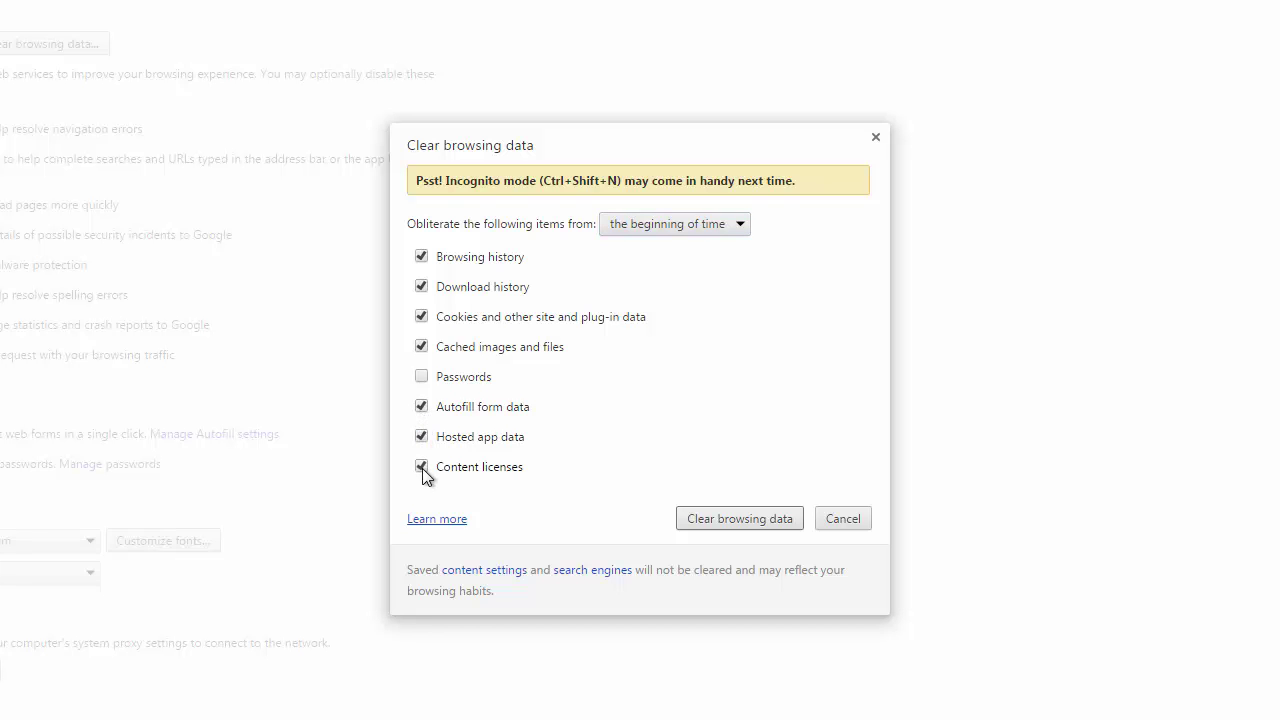
Clear the selected browsing data, reset Chrome's settings to defaults, and close Chrome
left_click(723, 519)
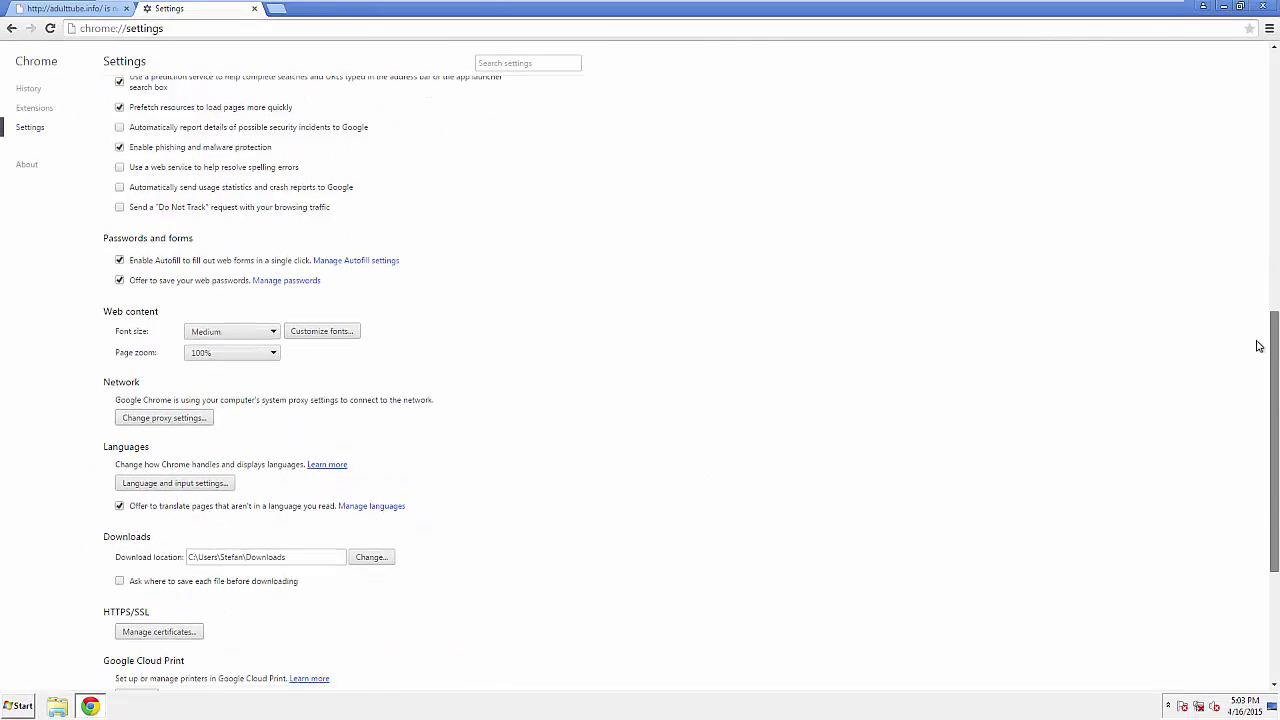
scroll(1258, 351, "down", 5)
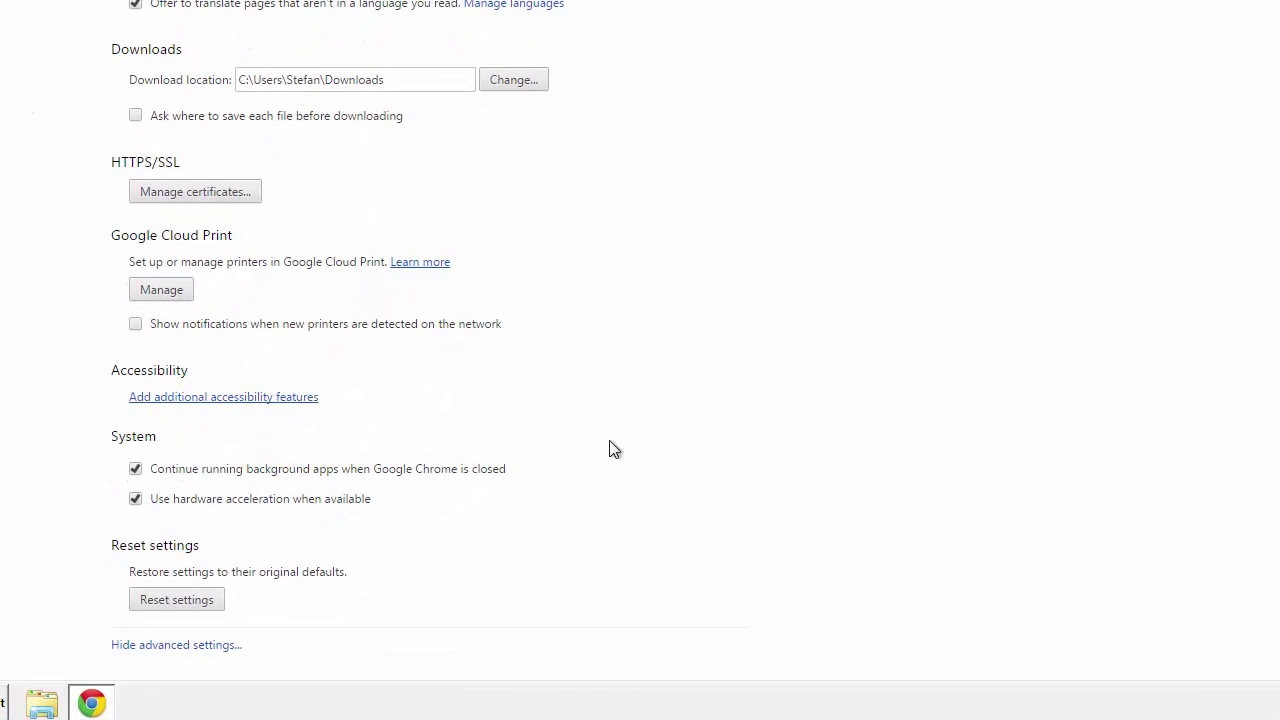
left_click(194, 602)
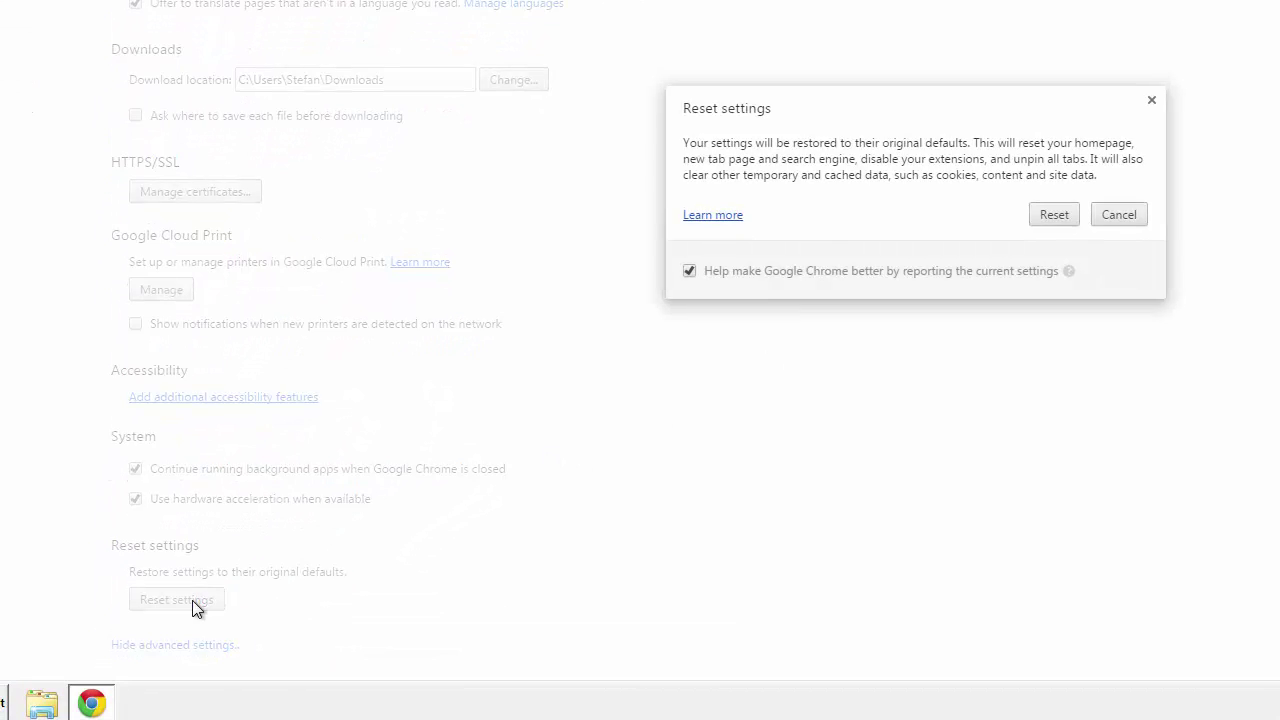
left_click(1054, 214)
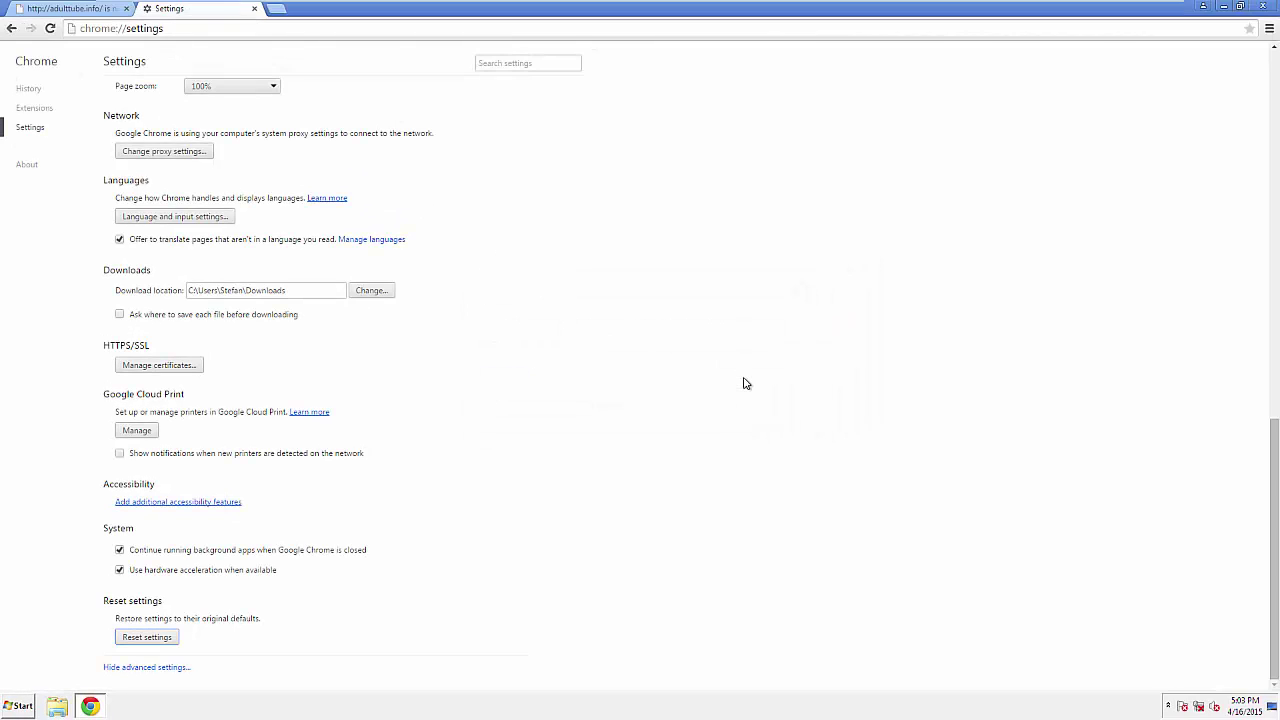
left_click(1257, 7)
Restart Windows from the Start menu's shut-down choices to boot normally
left_click(730, 134)
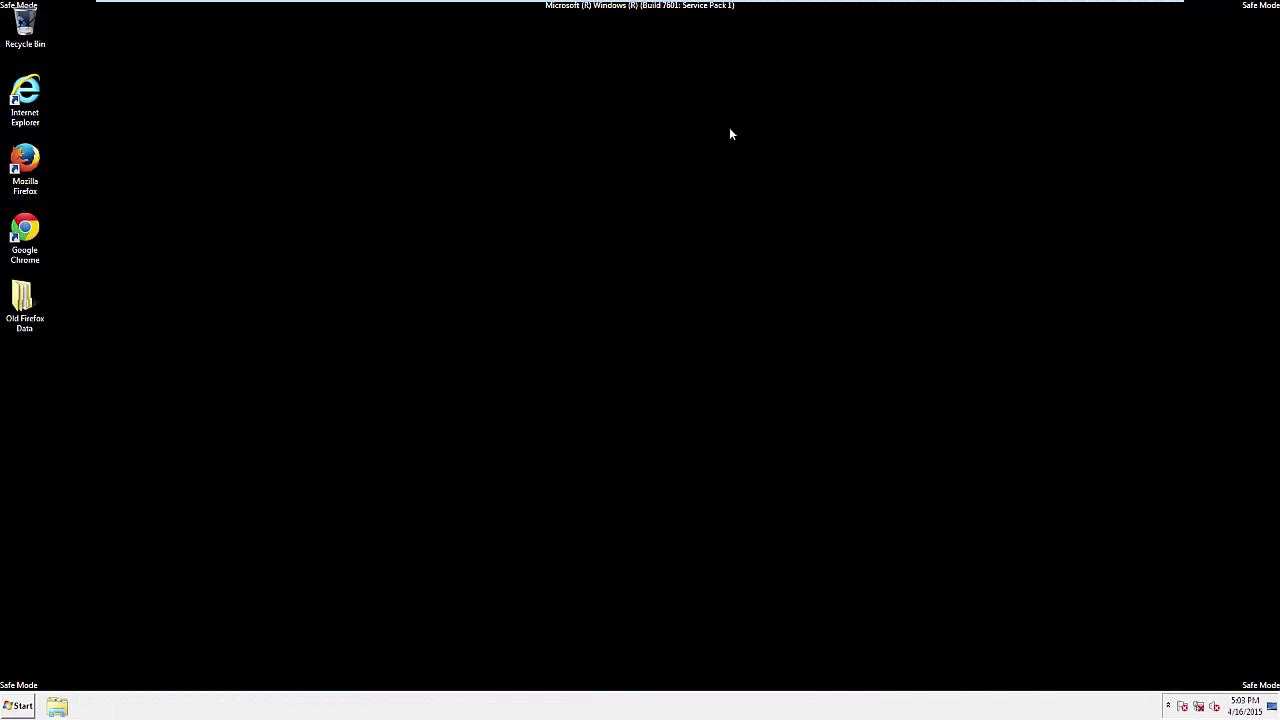
key("super")
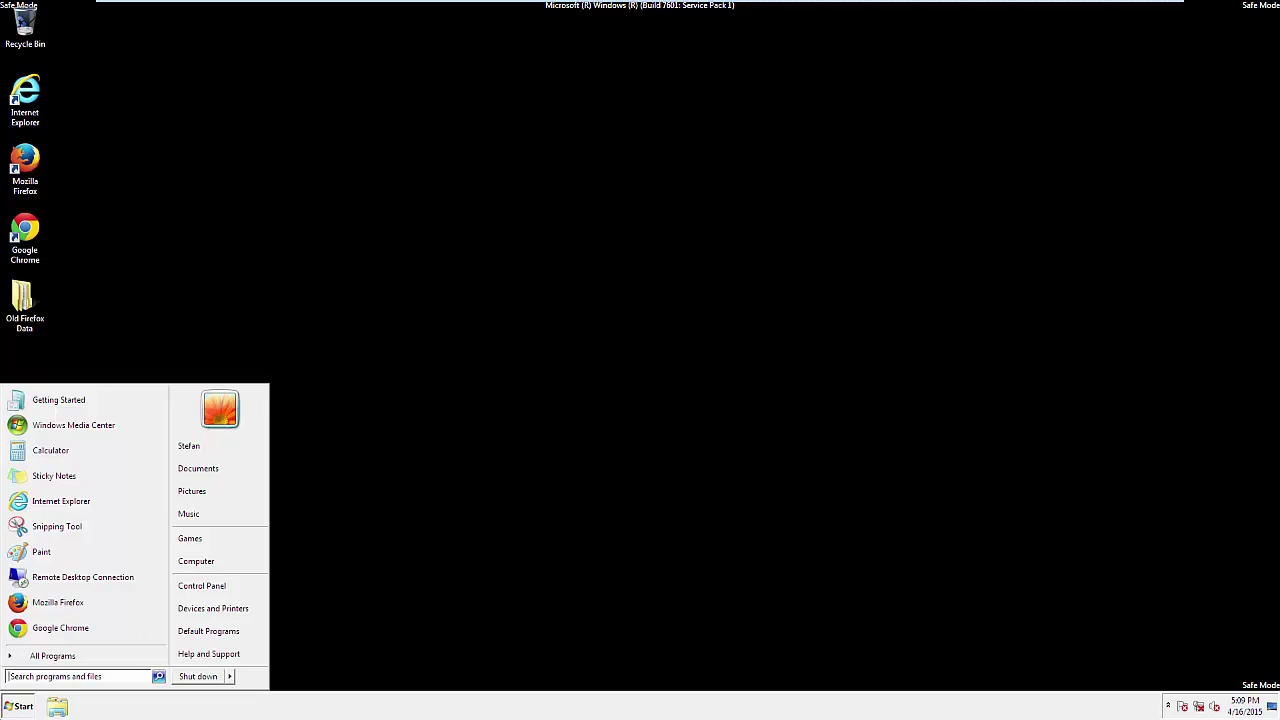
left_click(229, 678)
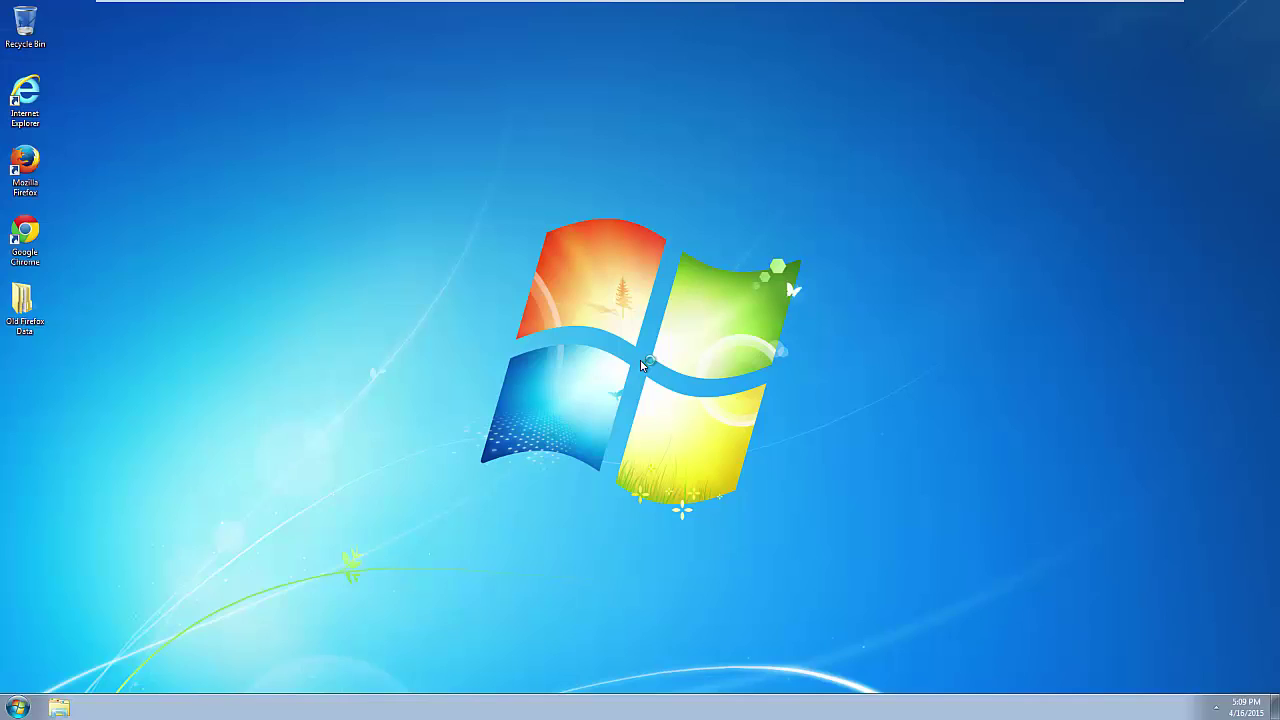
Launch Internet Explorer, confirm it opens on msn.com instead of Express Find, and maximize it
double_click(27, 101)
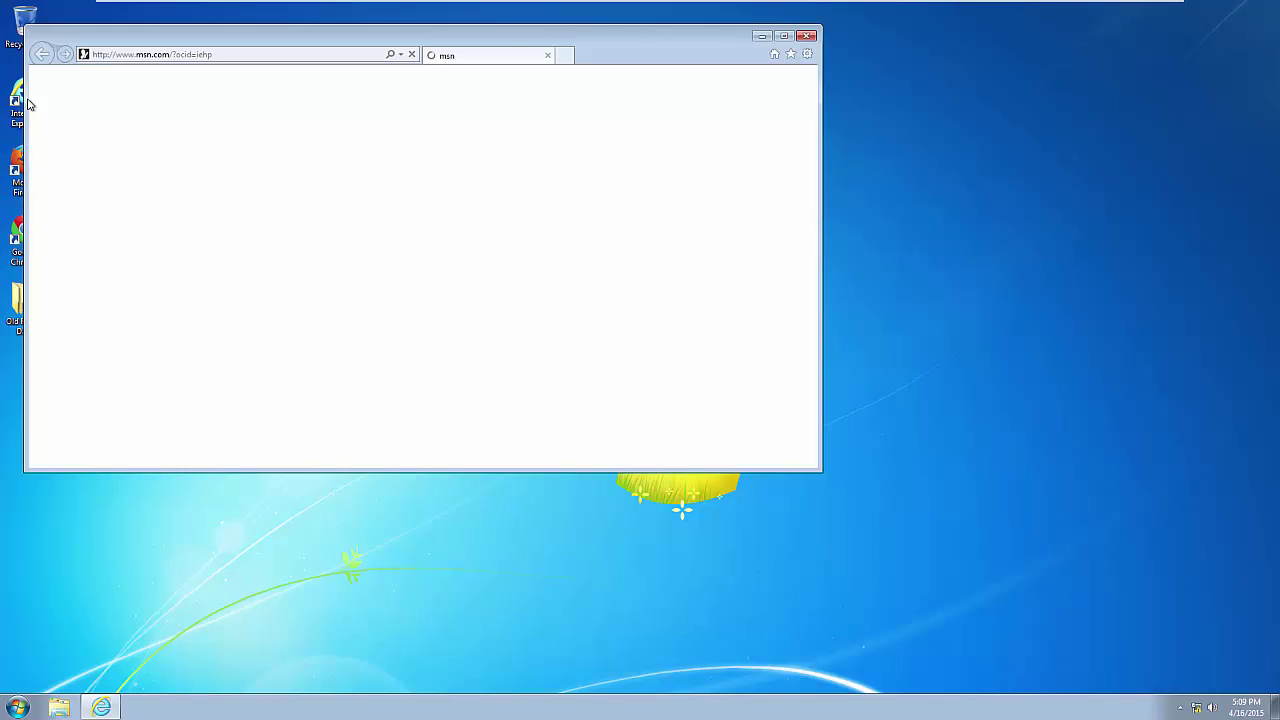
left_click(784, 36)
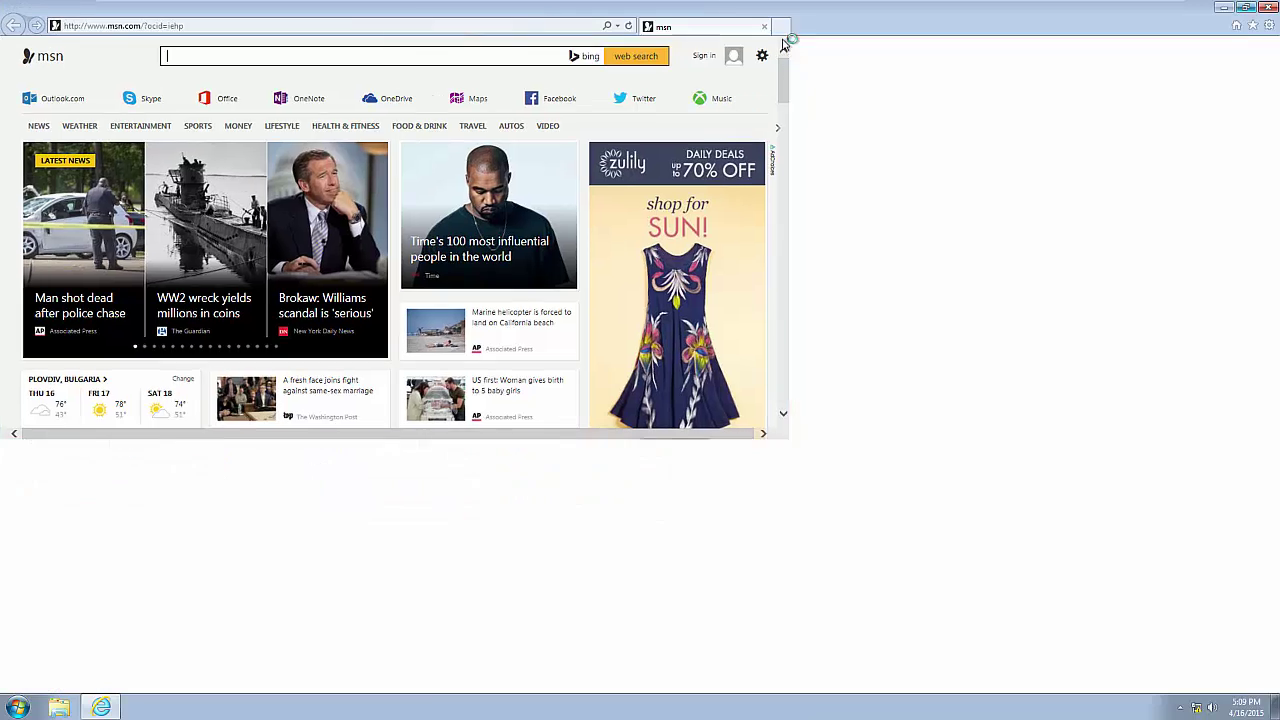